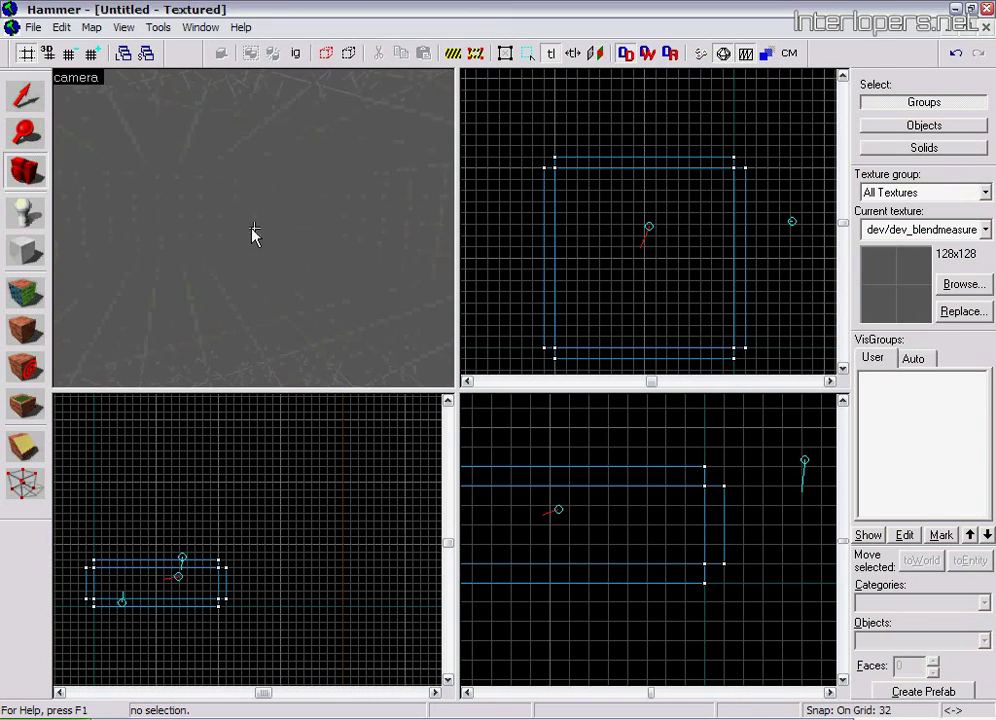
# Open the Face Edit Sheet and place it clear of the camera view
pyautogui.moveTo(248, 227); pyautogui.dragTo(254, 229)
pyautogui.moveTo(254, 229); pyautogui.dragTo(252, 228, button='right')
pyautogui.moveTo(254, 229); pyautogui.dragTo(254, 229)
pyautogui.press('w')
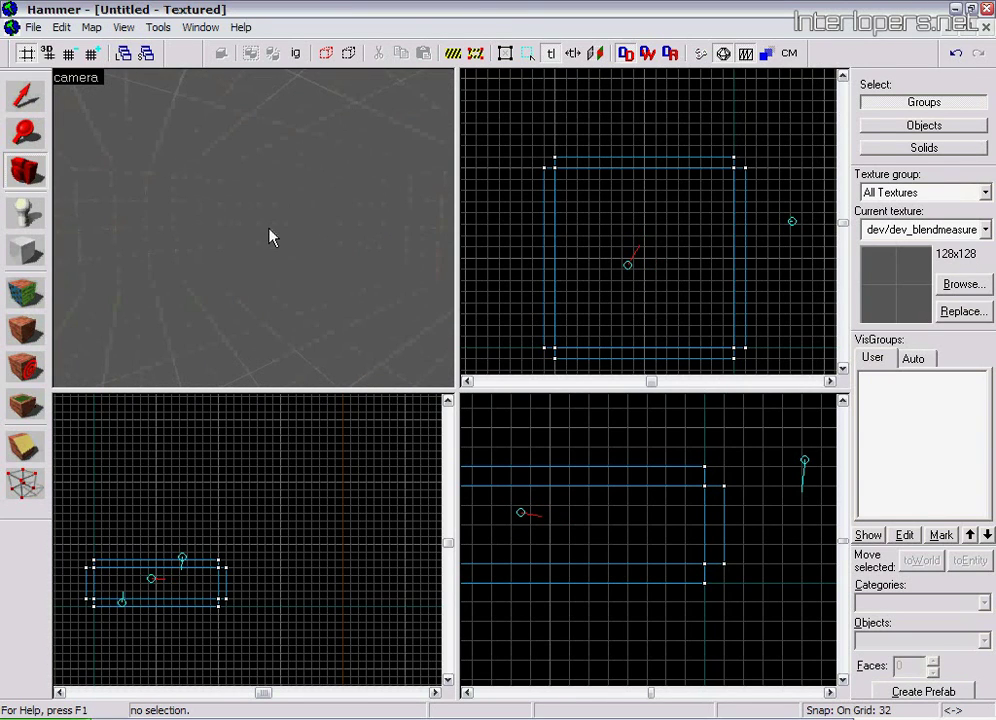
pyautogui.click(19, 303)
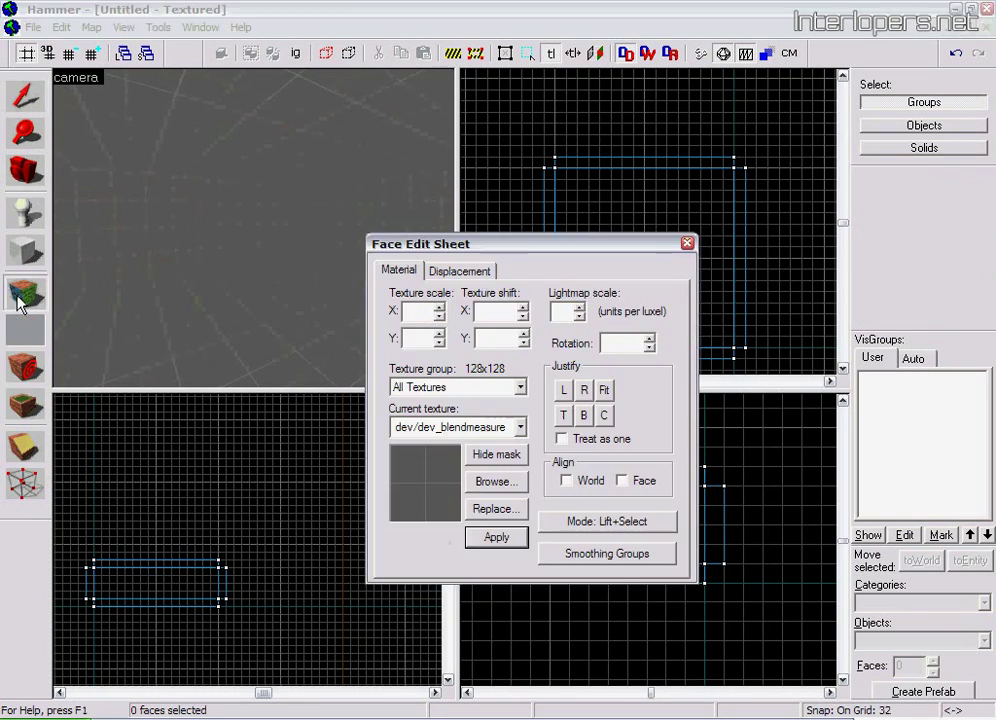
pyautogui.moveTo(556, 250); pyautogui.dragTo(747, 160)
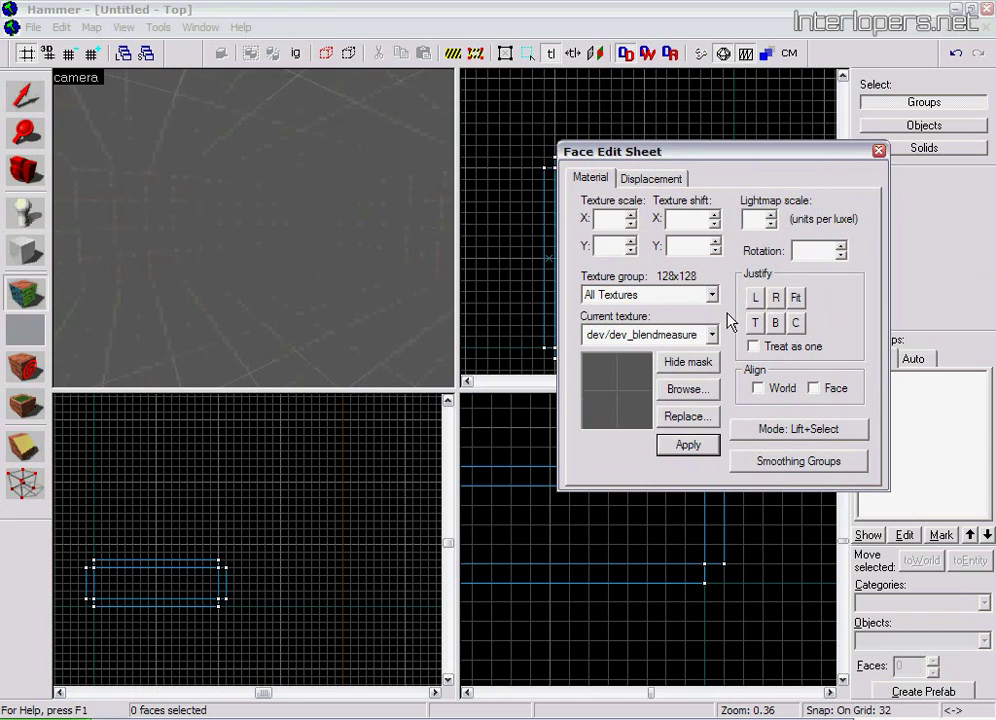
pyautogui.click(270, 250)
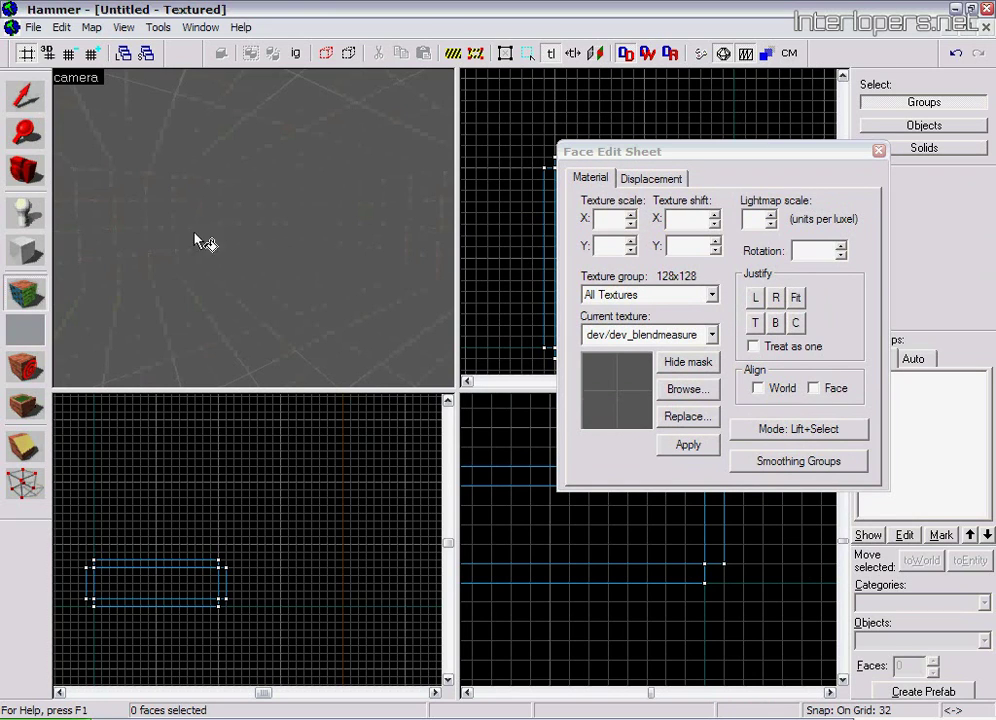
pyautogui.click(36, 172)
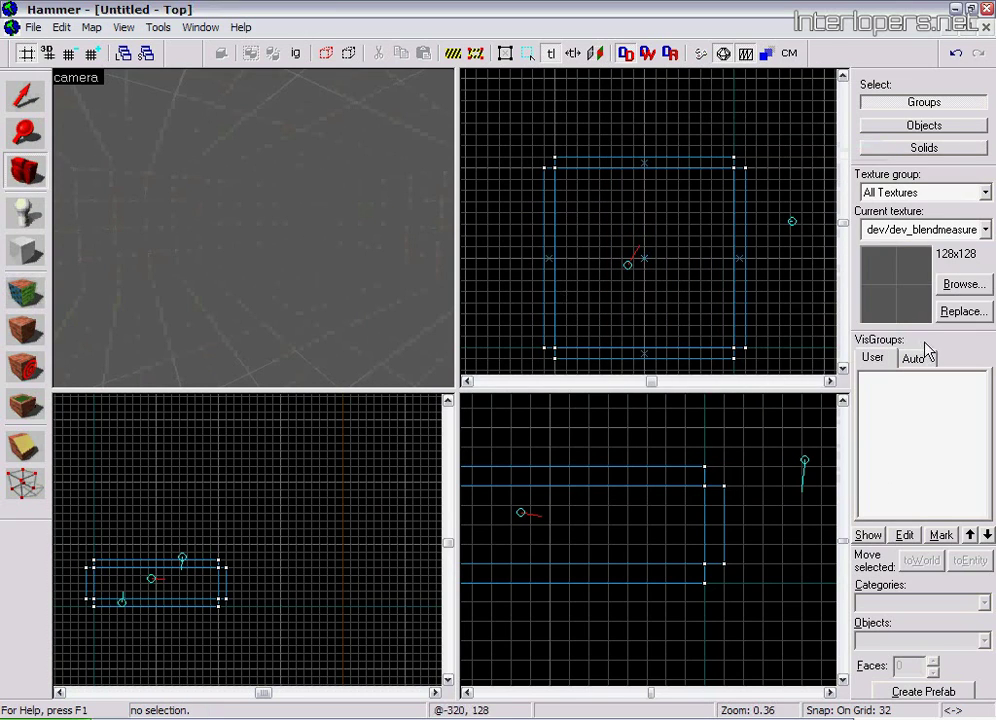
pyautogui.click(30, 295)
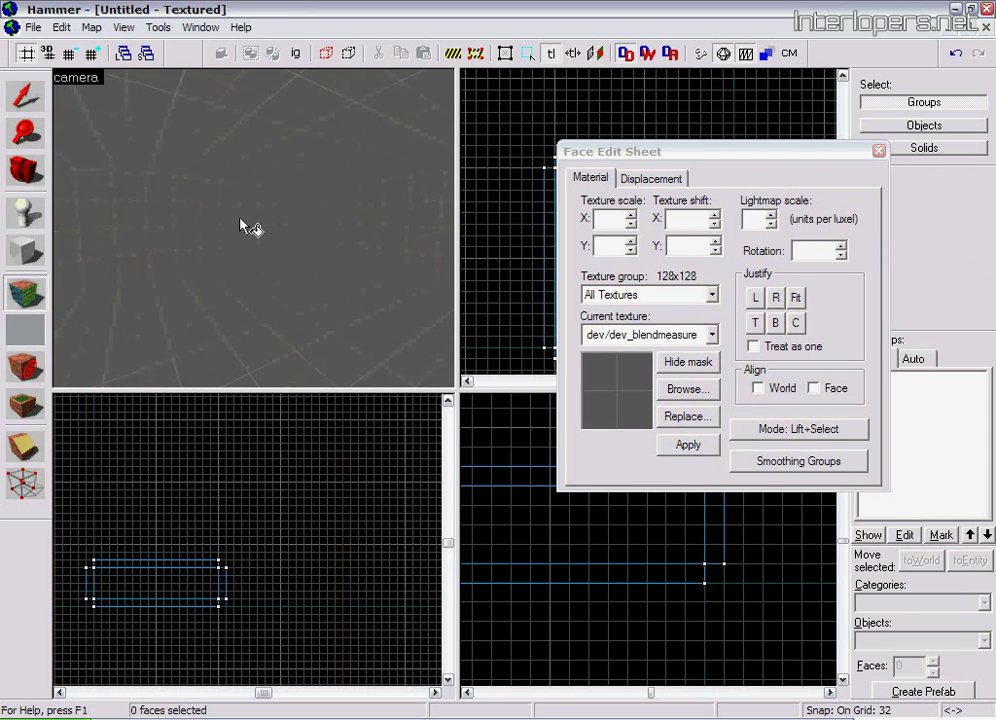
# Select one inner wall face of the room and apply the concrete/concretewall022a texture to it
pyautogui.press('Left')
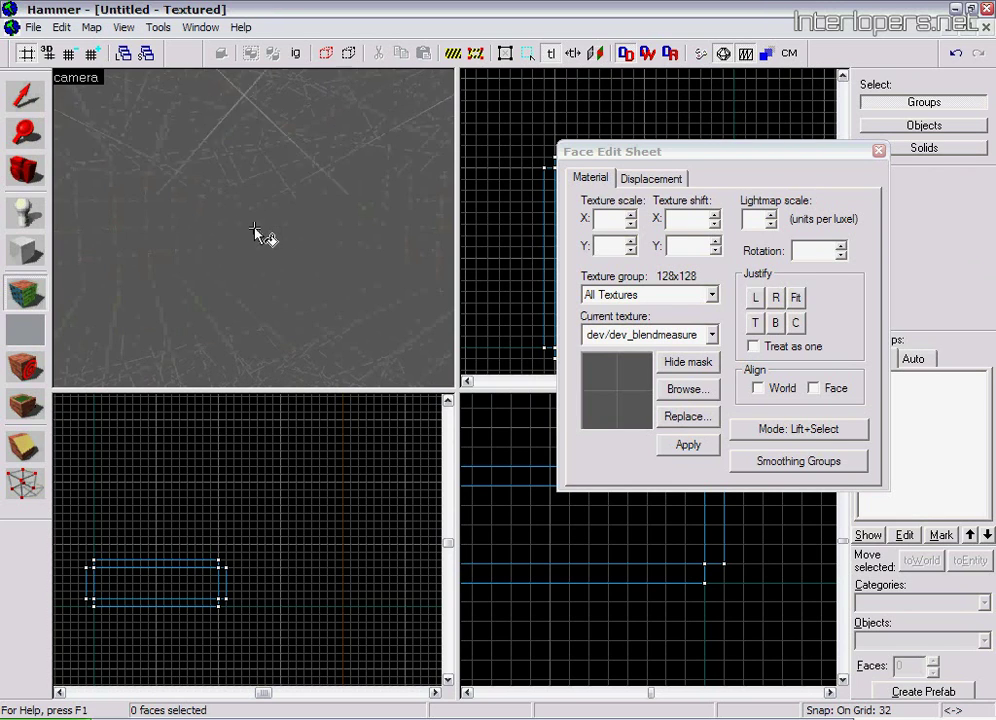
pyautogui.press('Left')
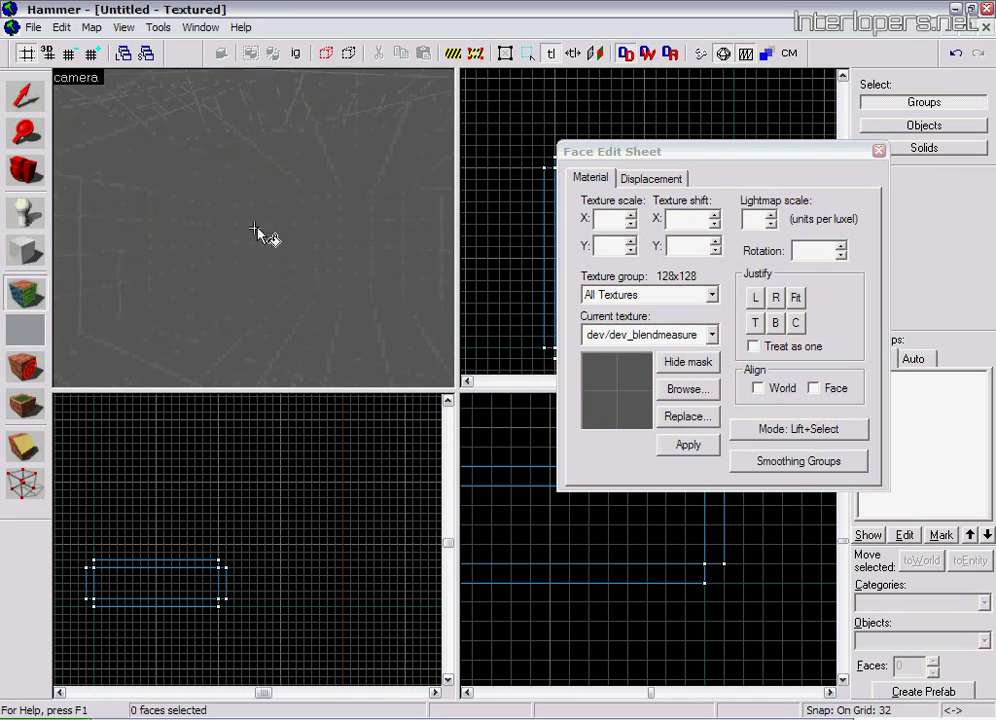
pyautogui.press('s')
pyautogui.press('Left')
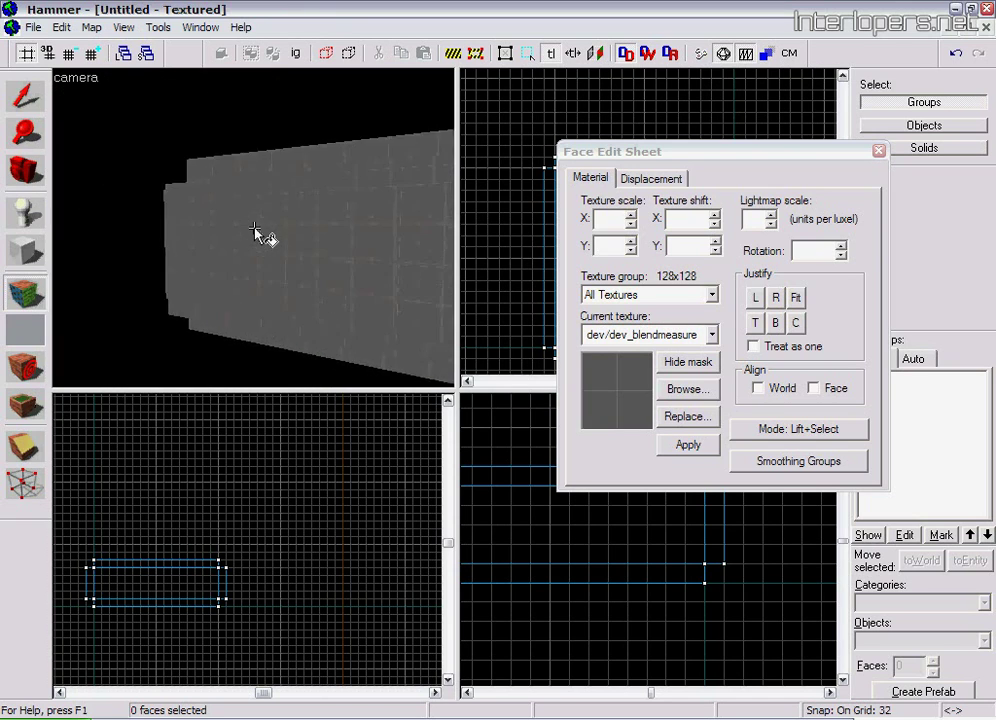
pyautogui.press('Left')
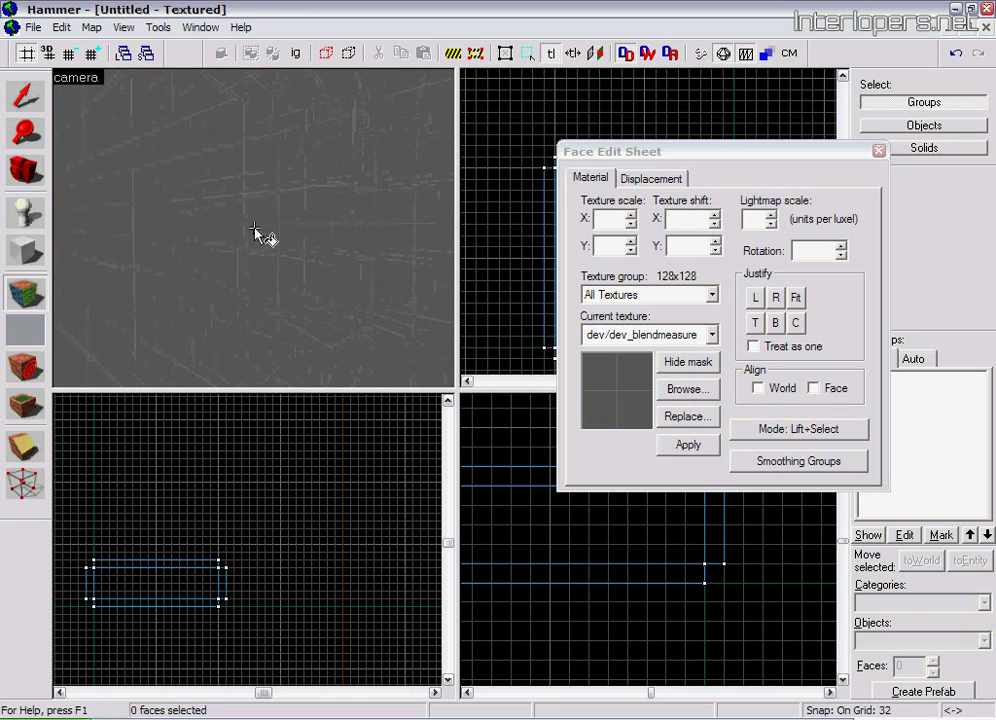
pyautogui.press('Left')
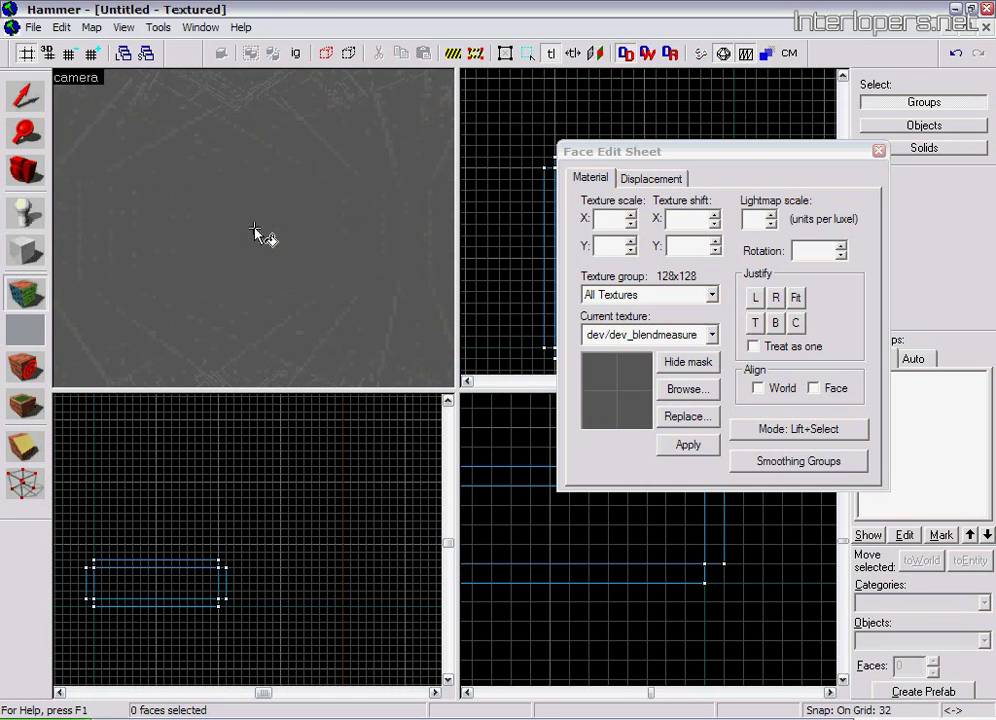
pyautogui.press('z')
pyautogui.click(196, 230)
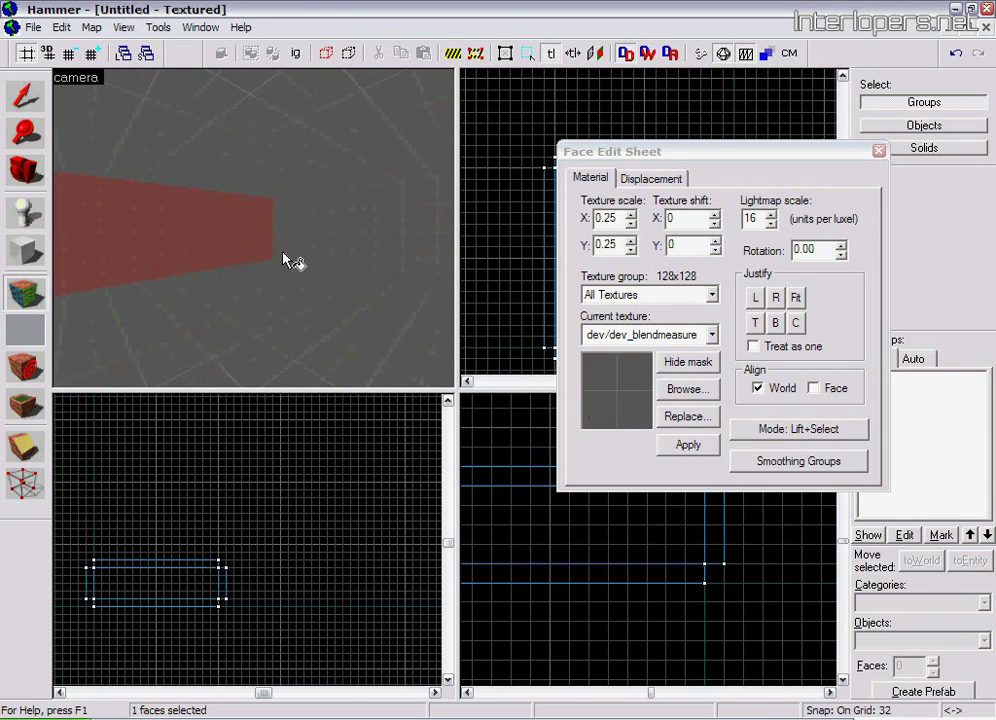
pyautogui.click(688, 389)
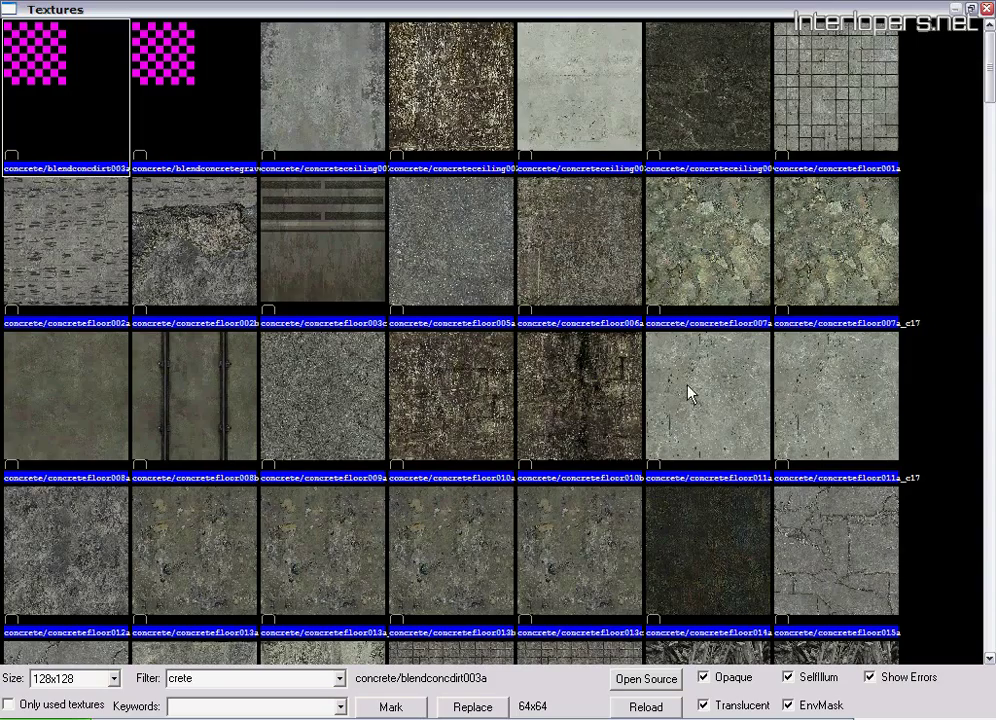
pyautogui.scroll(-10, 678, 387)
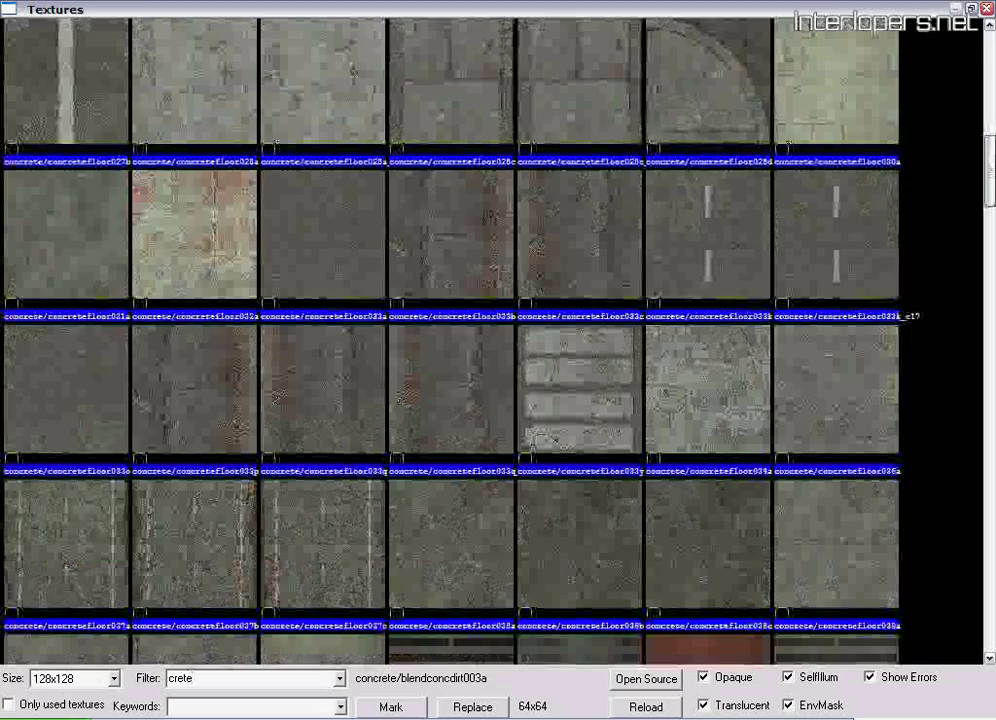
pyautogui.moveTo(989, 155); pyautogui.dragTo(993, 324)
pyautogui.click(320, 270)
pyautogui.doubleClick(320, 270)
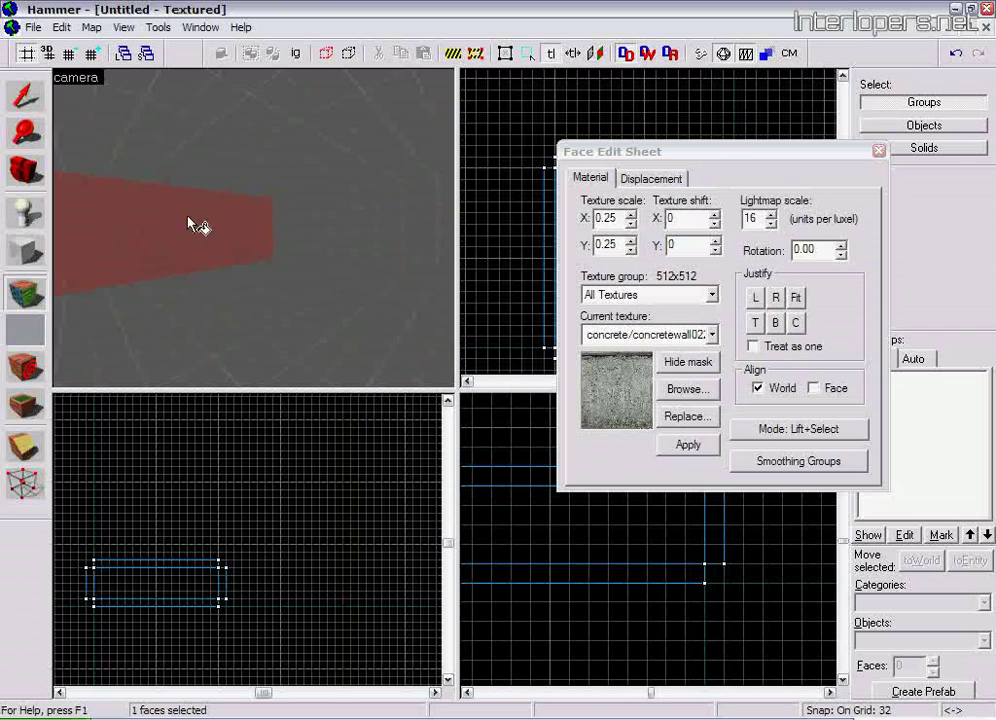
pyautogui.click(696, 447)
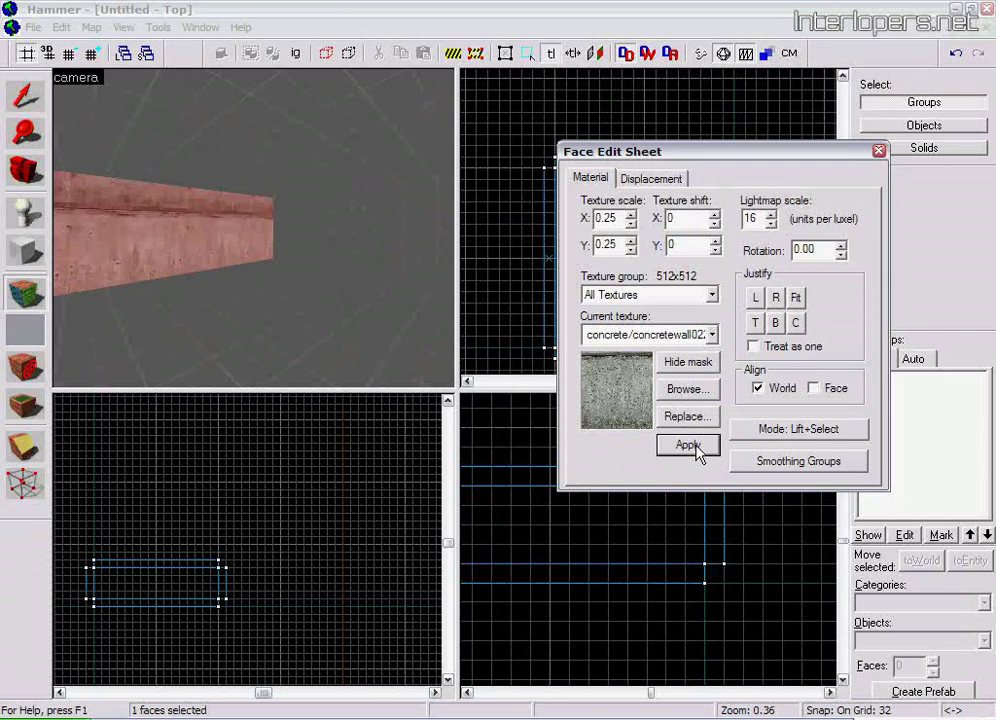
# Hide the selection mask and examine how the concrete texture sits on the wall
pyautogui.press('z')
pyautogui.press('w')
pyautogui.press('Right')
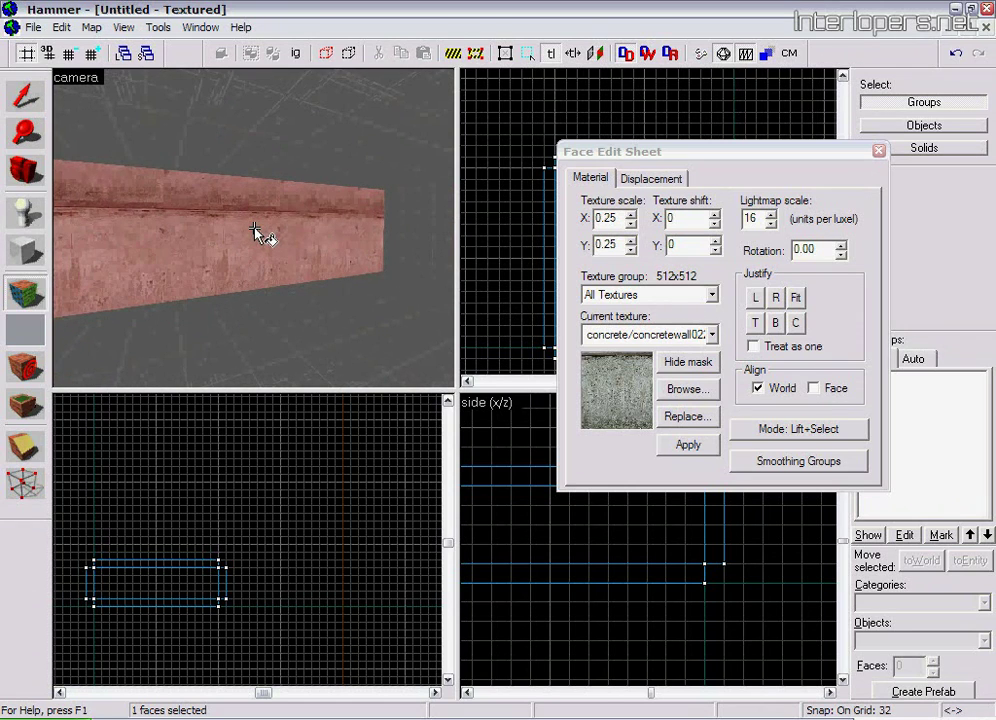
pyautogui.press('z')
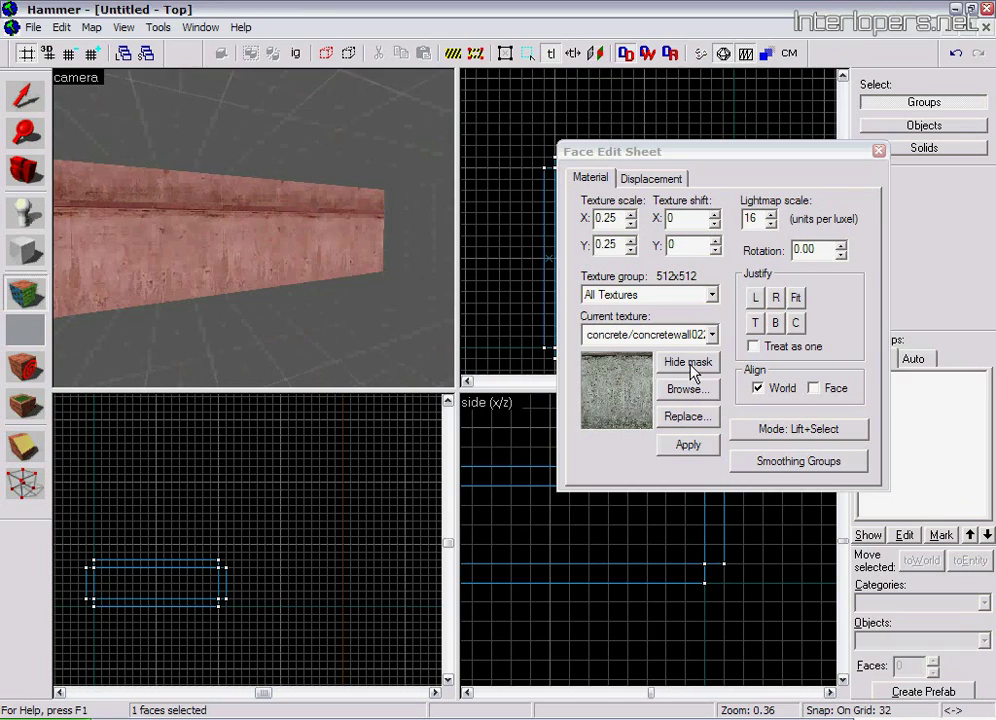
pyautogui.click(690, 365)
pyautogui.press('Up')
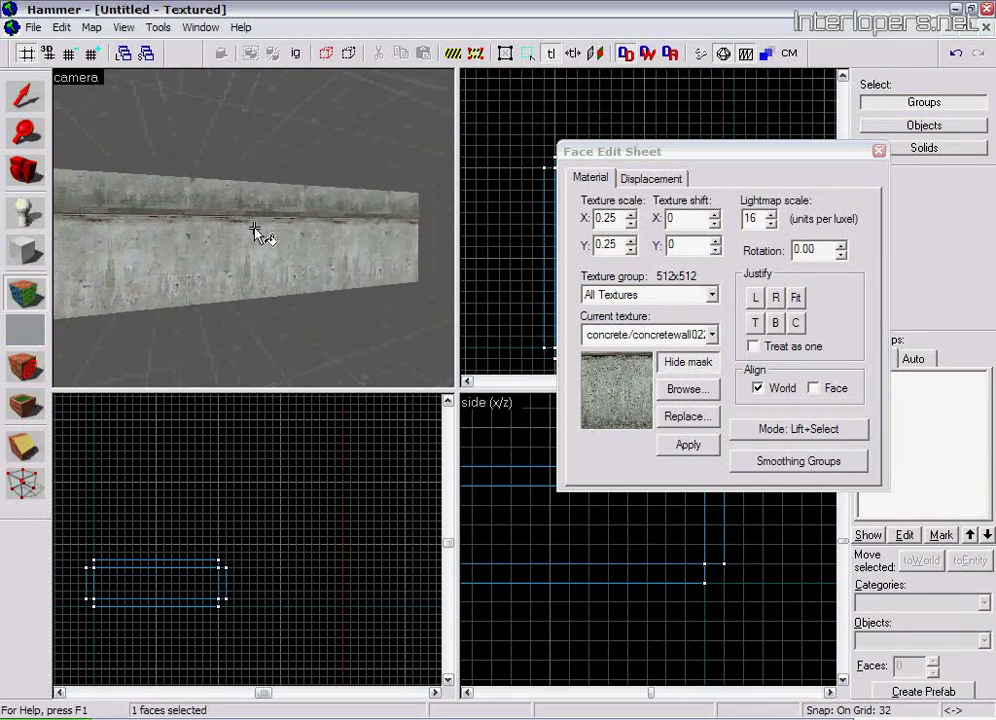
pyautogui.press('w')
pyautogui.press('s')
pyautogui.press('s')
pyautogui.press('w')
pyautogui.press('s')
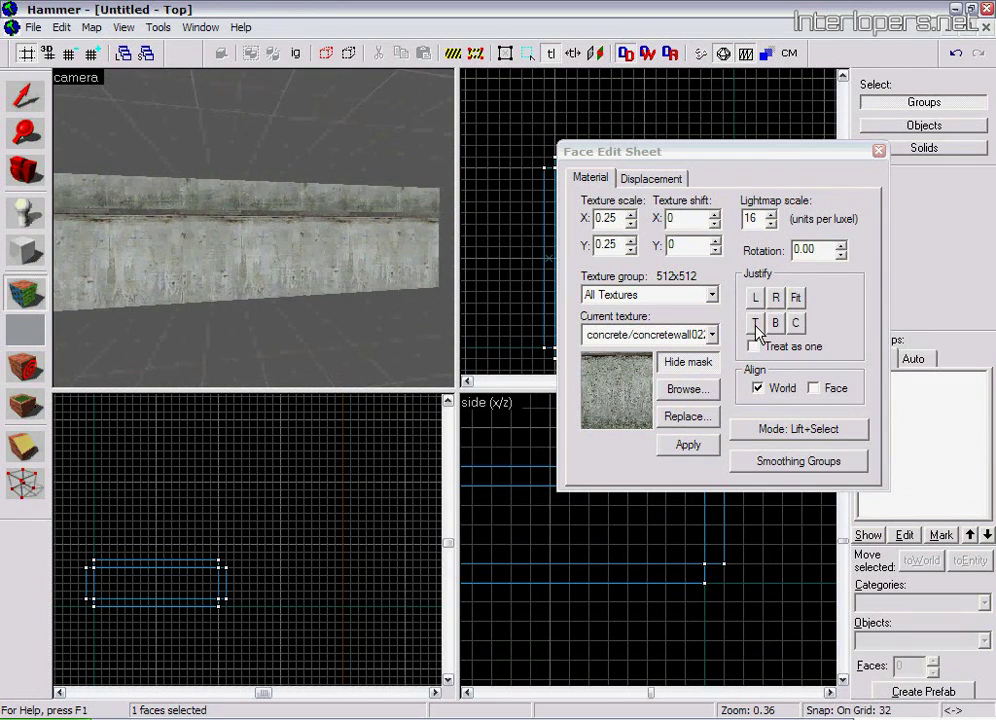
# Justify the concrete texture to the top of the wall face and show the selection mask again
pyautogui.click(755, 323)
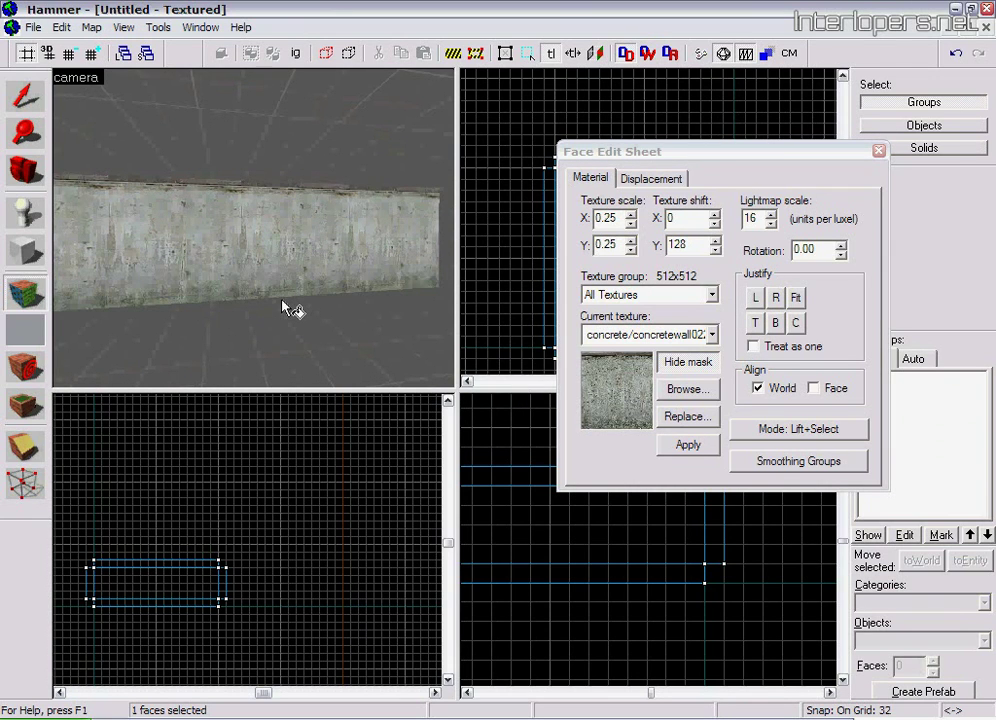
pyautogui.press('z')
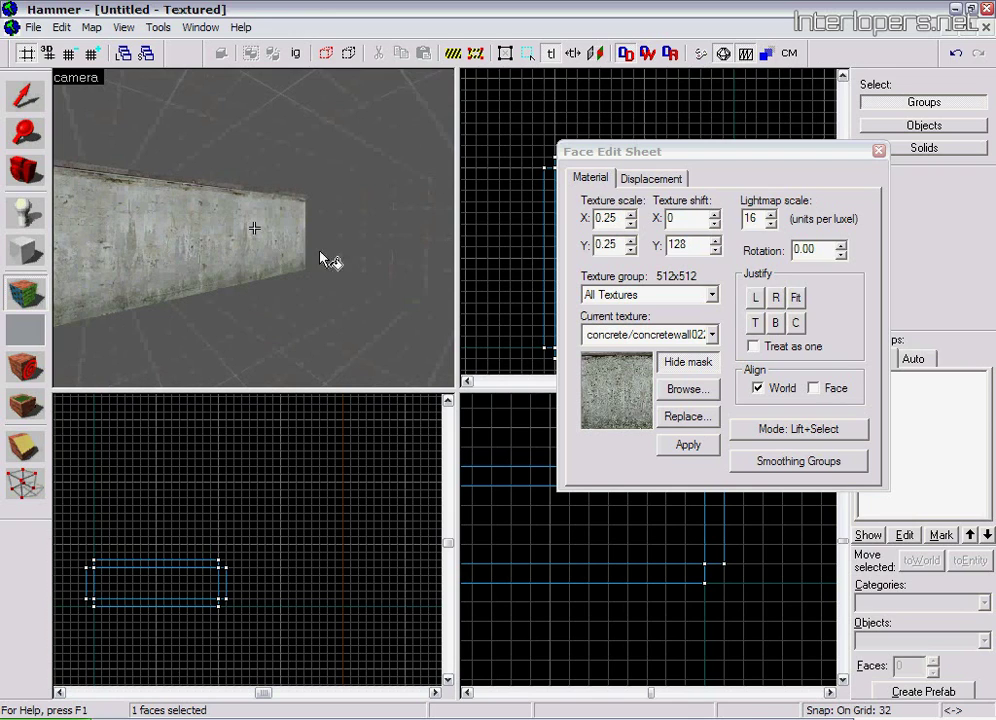
pyautogui.click(697, 367)
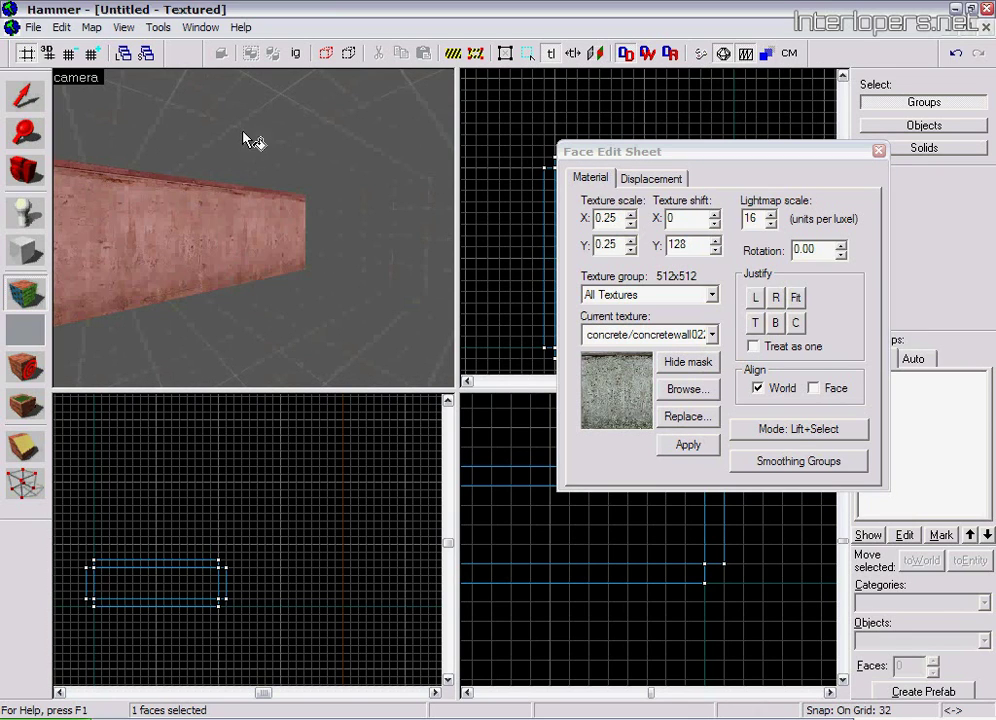
# Texture the room's remaining inner walls with the same concrete wall texture, aligned to the top
pyautogui.press('Right')
pyautogui.press('Right')
pyautogui.press('z')
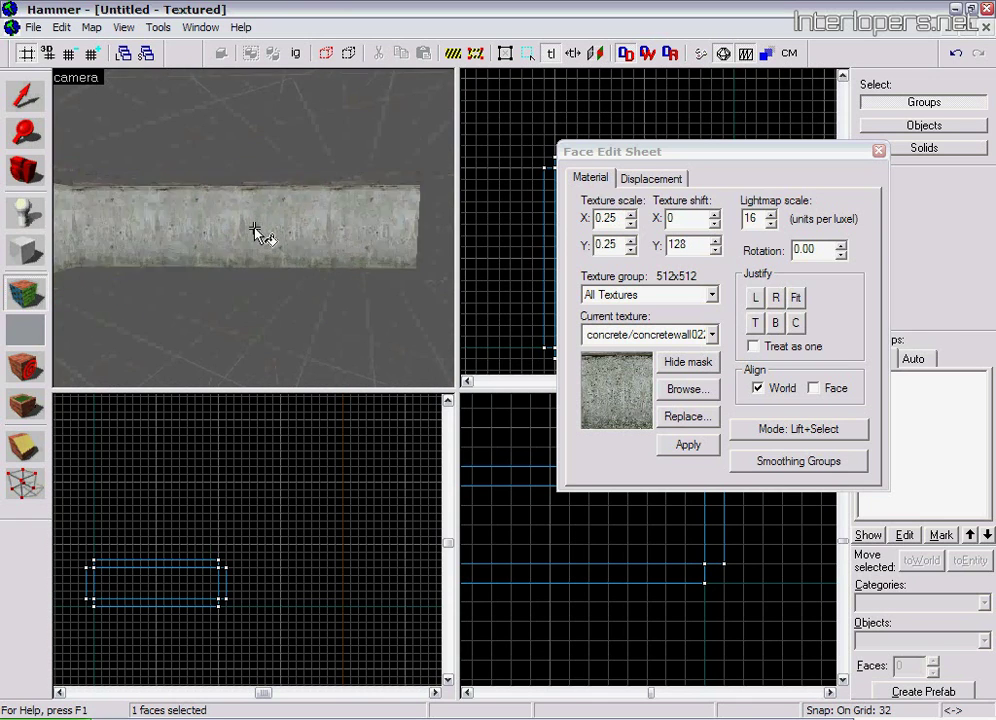
pyautogui.press('Right')
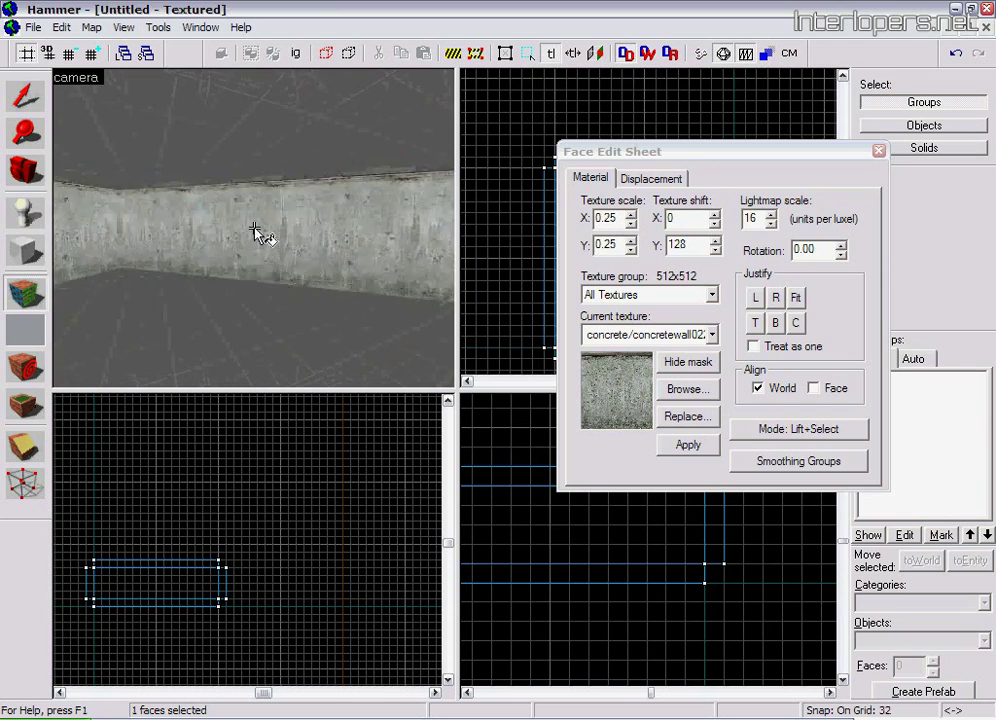
pyautogui.press('Right')
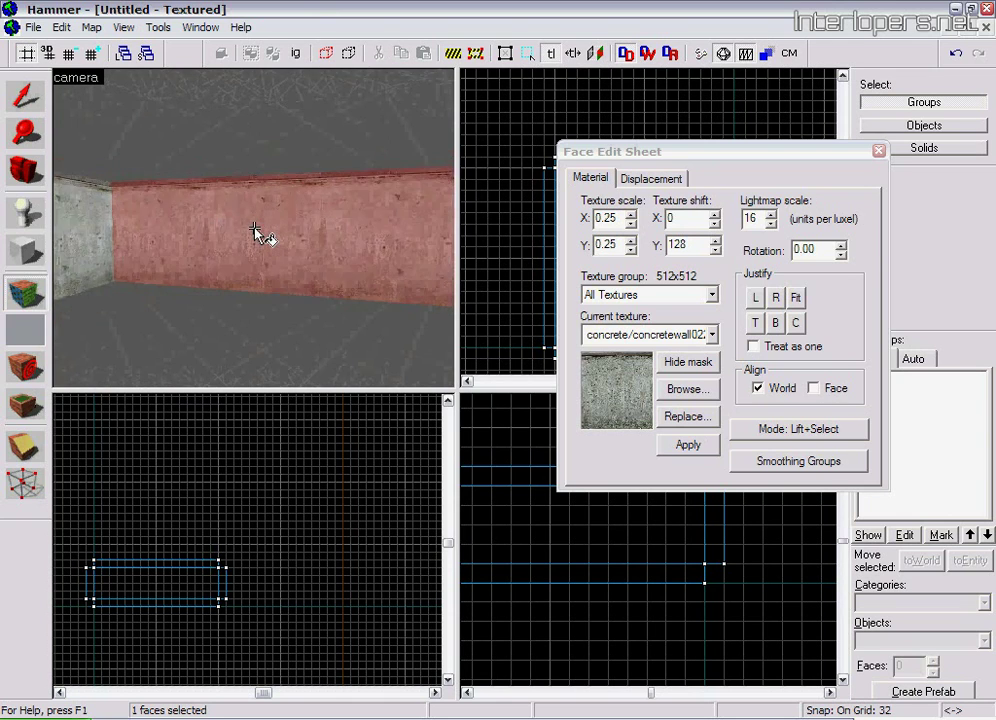
pyautogui.press('s')
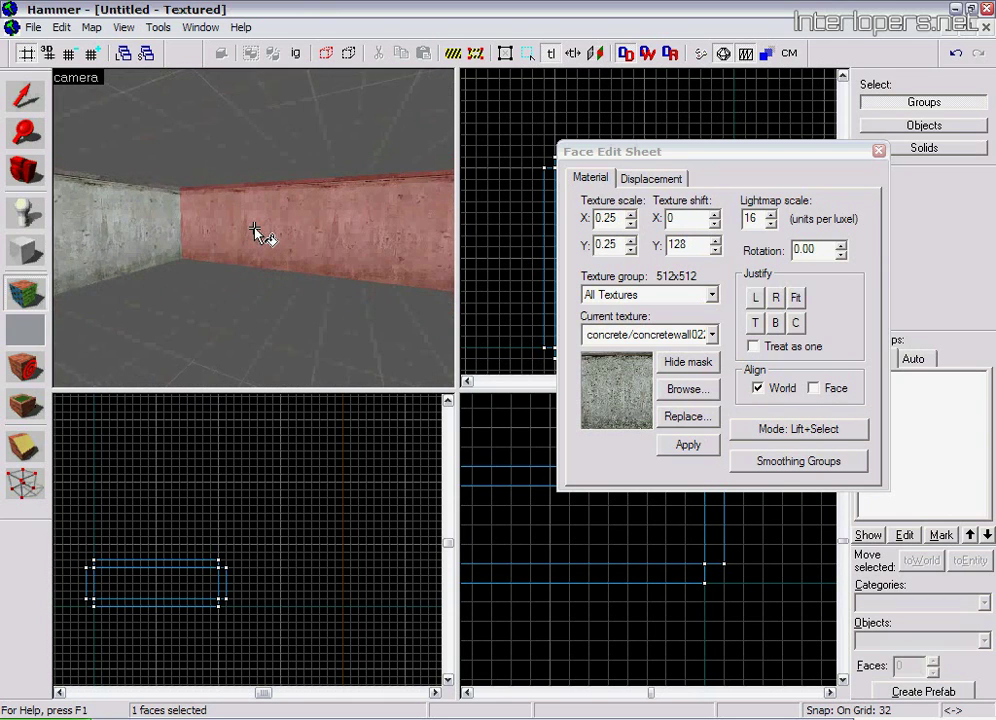
pyautogui.press('z')
# Apply the concrete/concretefloor001a texture to the room's floor face
pyautogui.click(230, 315)
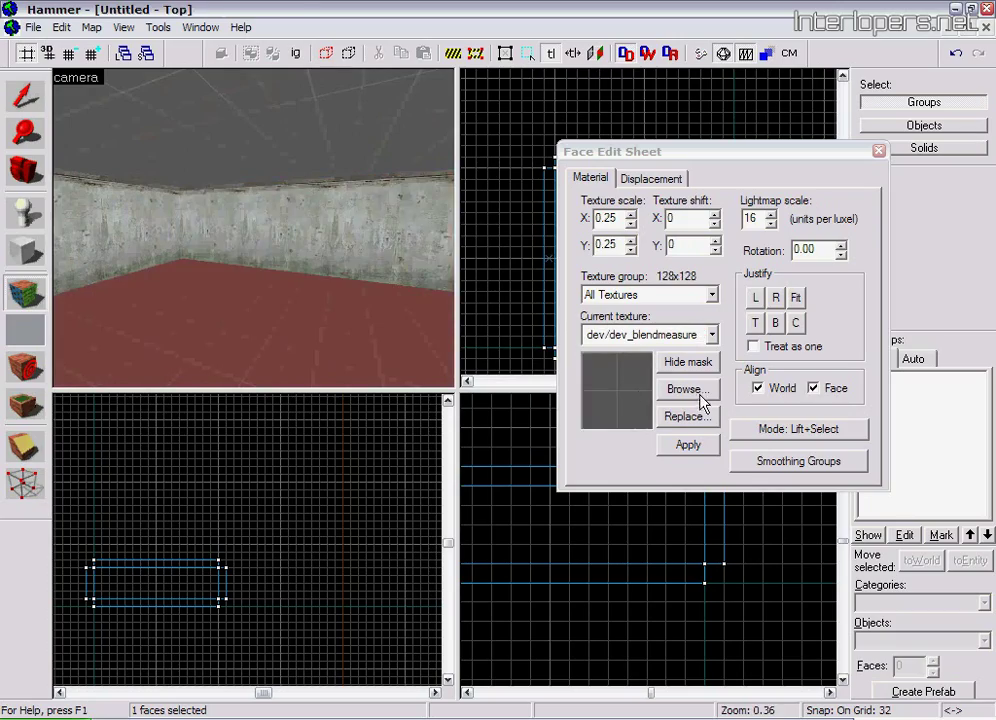
pyautogui.click(695, 391)
pyautogui.scroll(10, 768, 262)
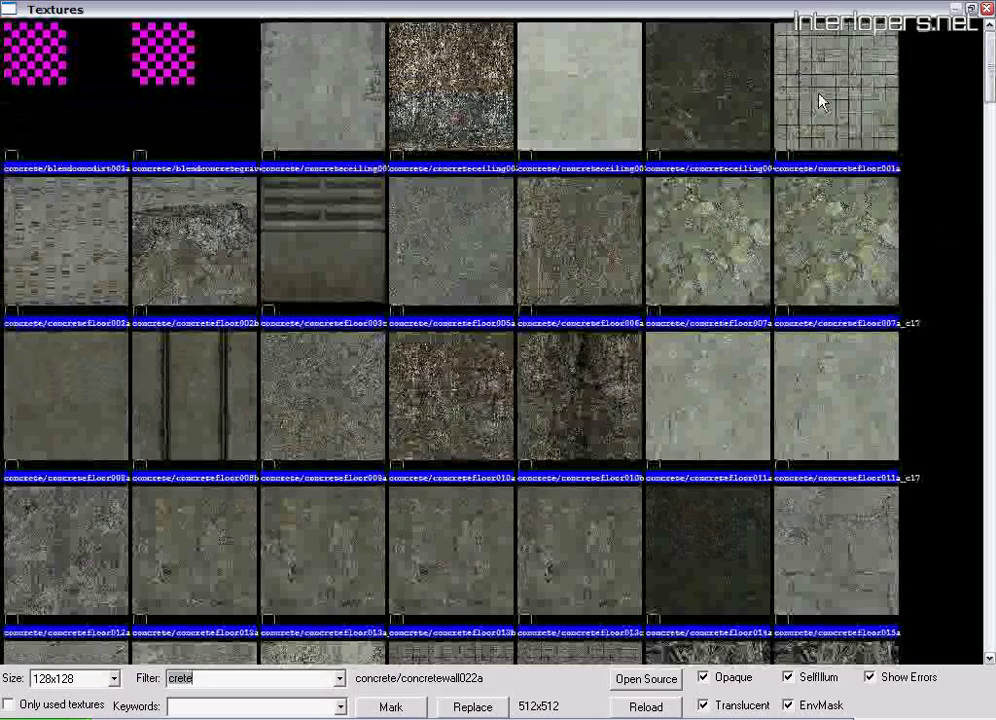
pyautogui.click(838, 97)
pyautogui.doubleClick(838, 97)
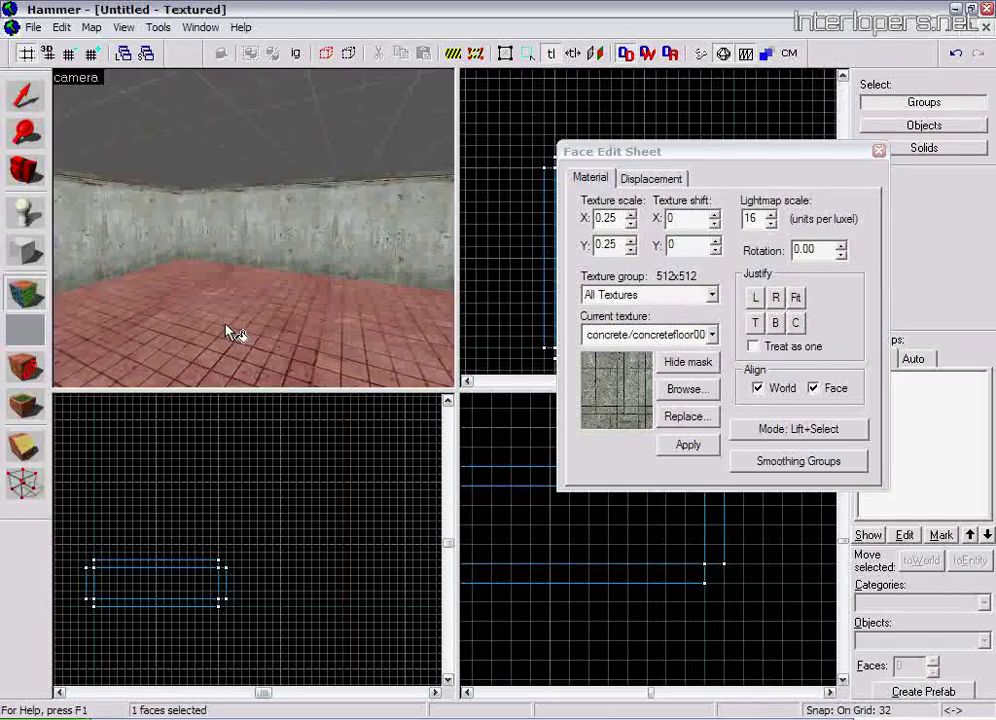
# Examine the tiled floor texture up close and from across the room
pyautogui.press('z')
pyautogui.press('w')
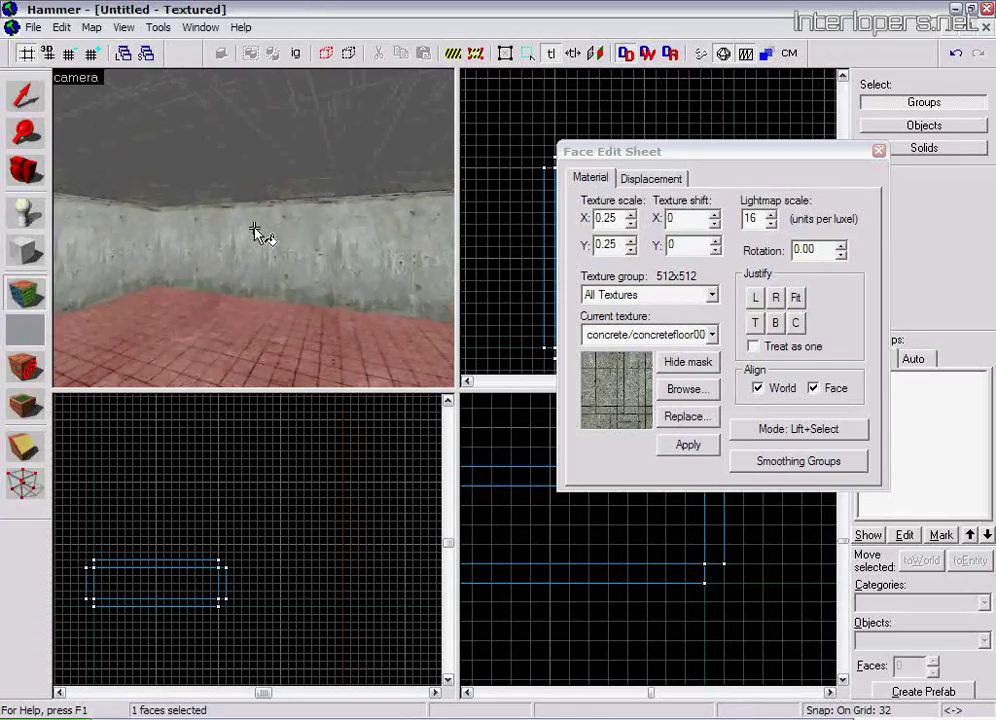
pyautogui.press('w')
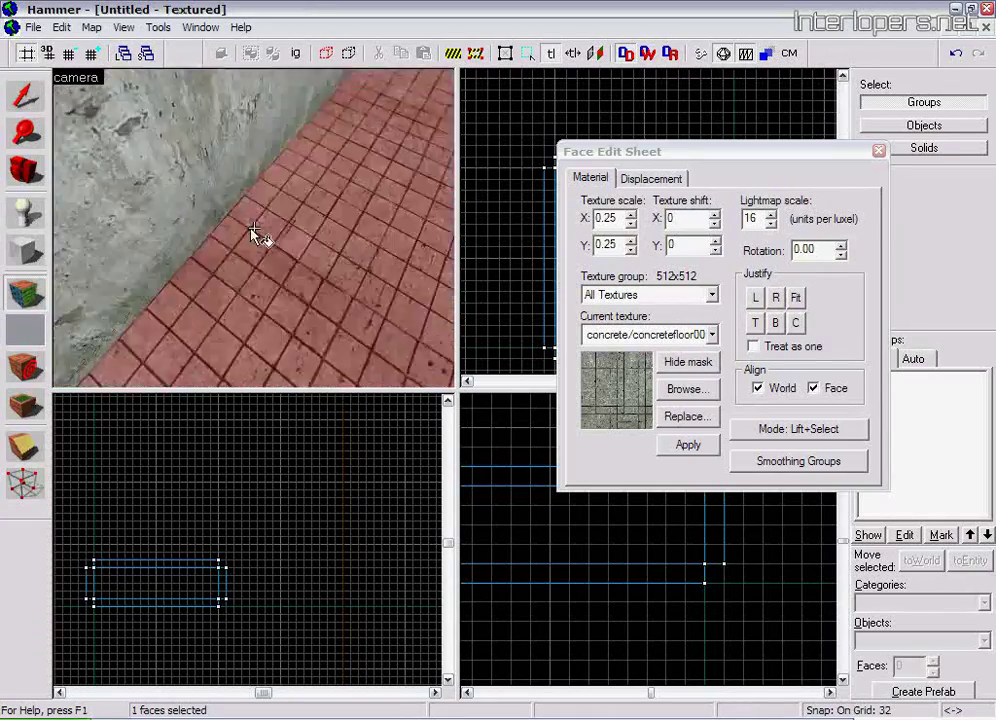
pyautogui.press('s')
pyautogui.press('w')
pyautogui.press('s')
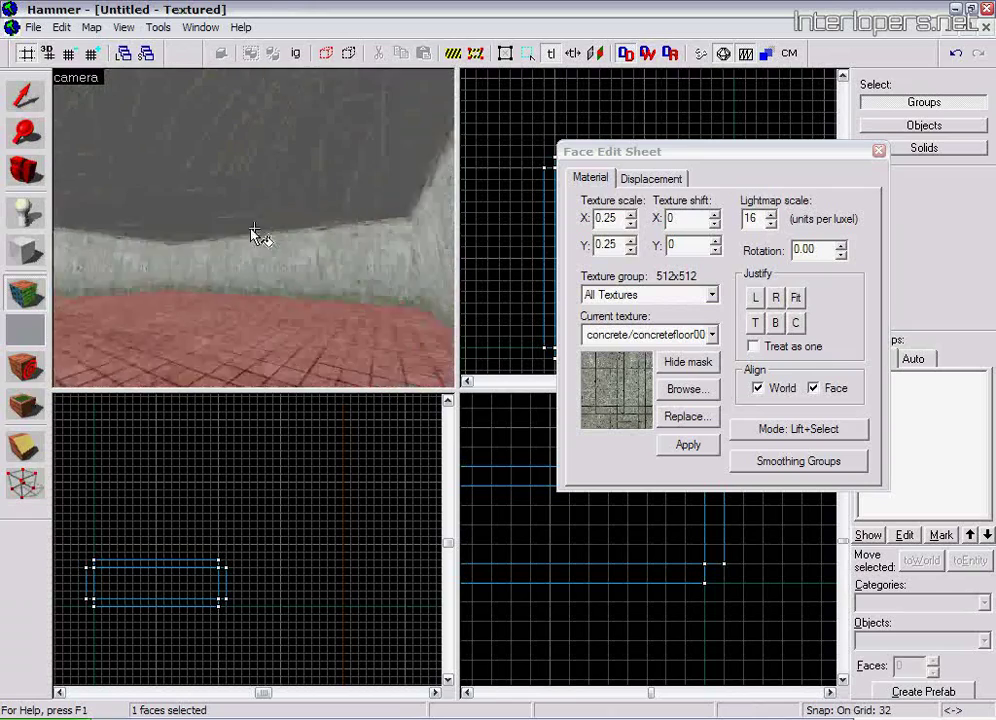
pyautogui.press('Down')
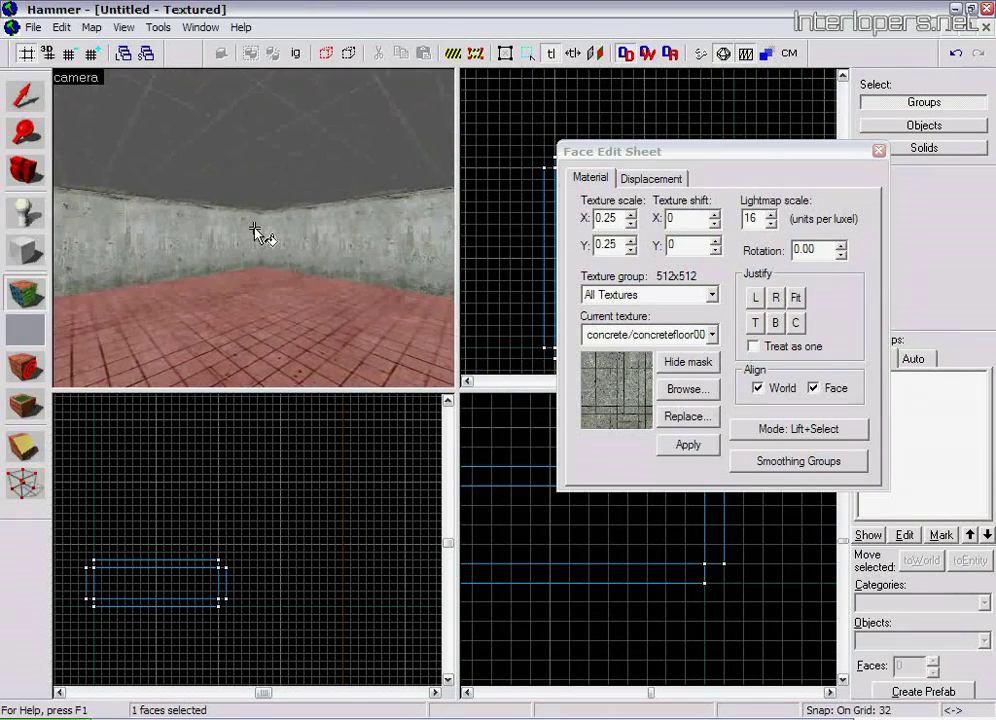
# Pick the dark concrete/concretewall008a texture from the texture browser and apply it to the room's ceiling face
pyautogui.click(688, 389)
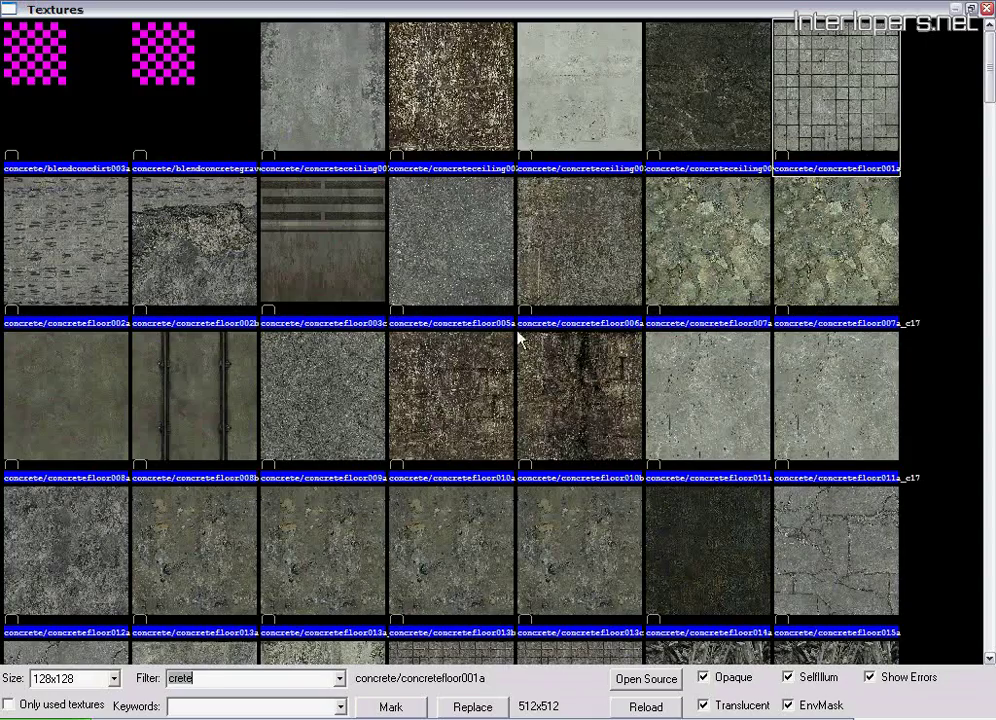
pyautogui.scroll(-10, 669, 262)
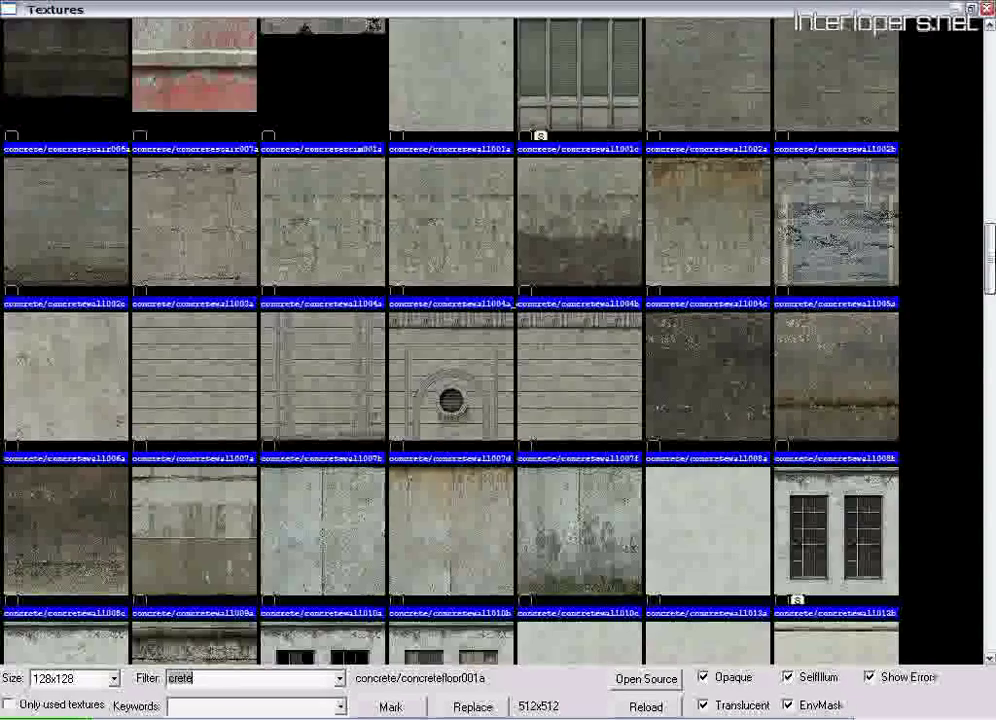
pyautogui.scroll(-3, 712, 258)
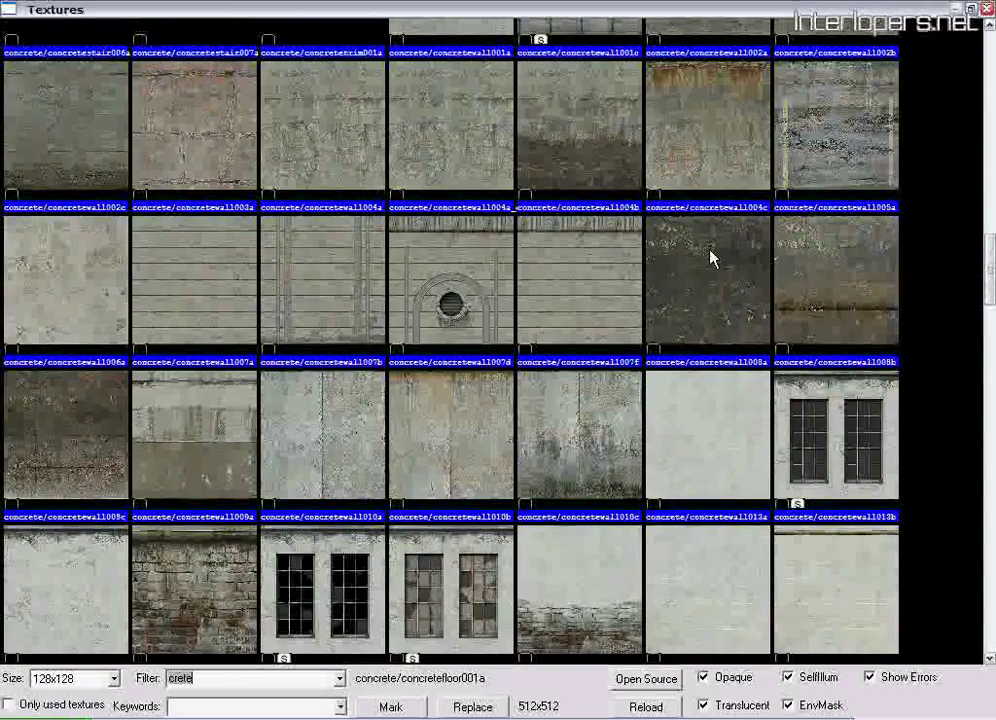
pyautogui.doubleClick(712, 258)
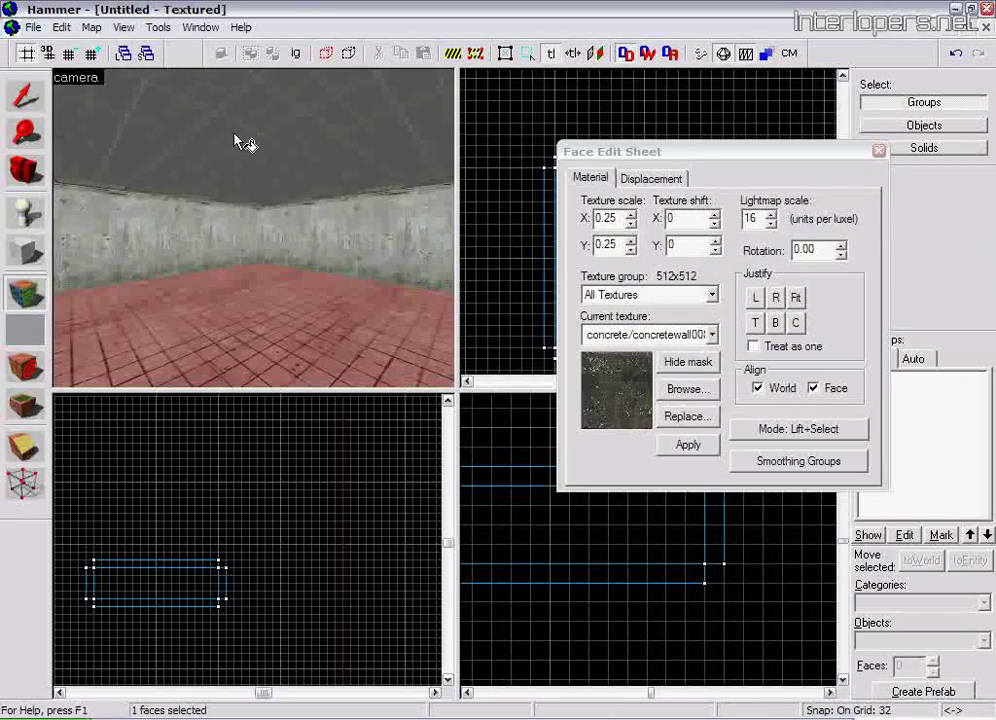
pyautogui.rightClick(245, 143)
pyautogui.click(28, 168)
pyautogui.moveTo(240, 222); pyautogui.dragTo(254, 229)
pyautogui.press('w')
# Select the long inner wall face for texture editing and try a texture scale of X 0.65 and Y 0.95
pyautogui.click(25, 292)
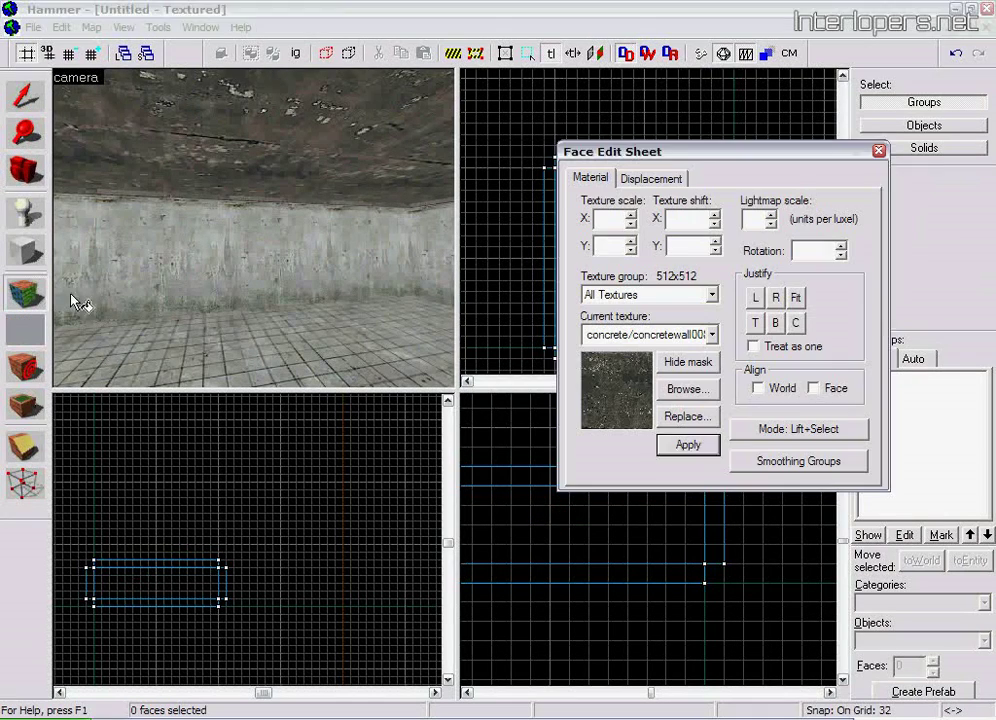
pyautogui.click(221, 260)
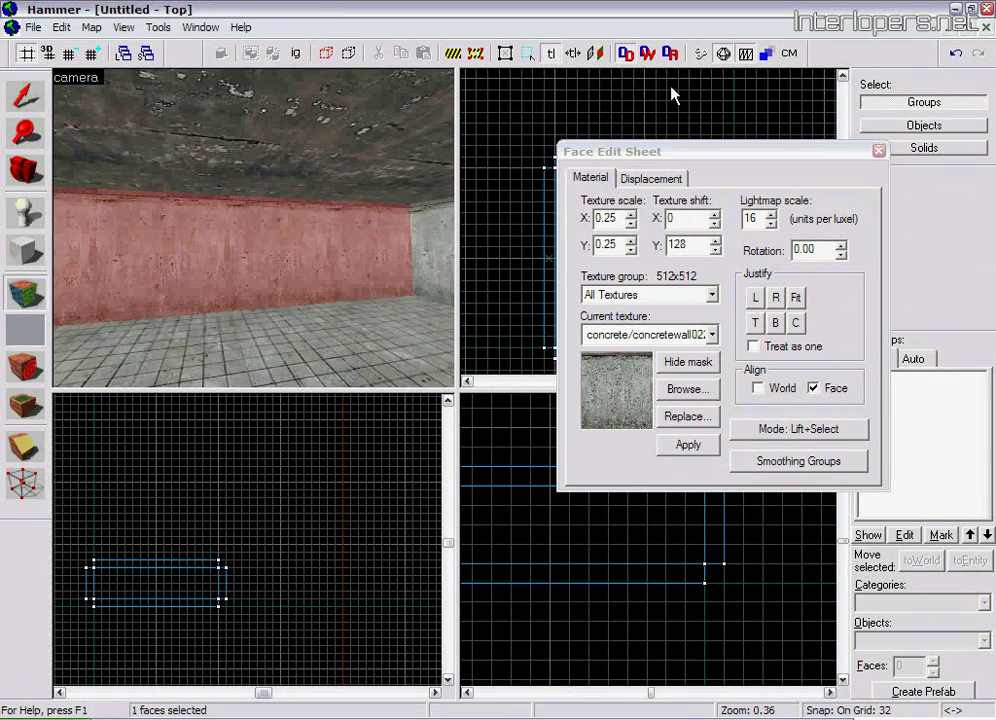
pyautogui.click(631, 214)
pyautogui.click(631, 214)
pyautogui.click(631, 214)
pyautogui.click(631, 214)
pyautogui.click(631, 240)
pyautogui.click(631, 240)
pyautogui.click(631, 240)
pyautogui.click(631, 240)
pyautogui.click(631, 240)
pyautogui.click(631, 240)
pyautogui.click(631, 240)
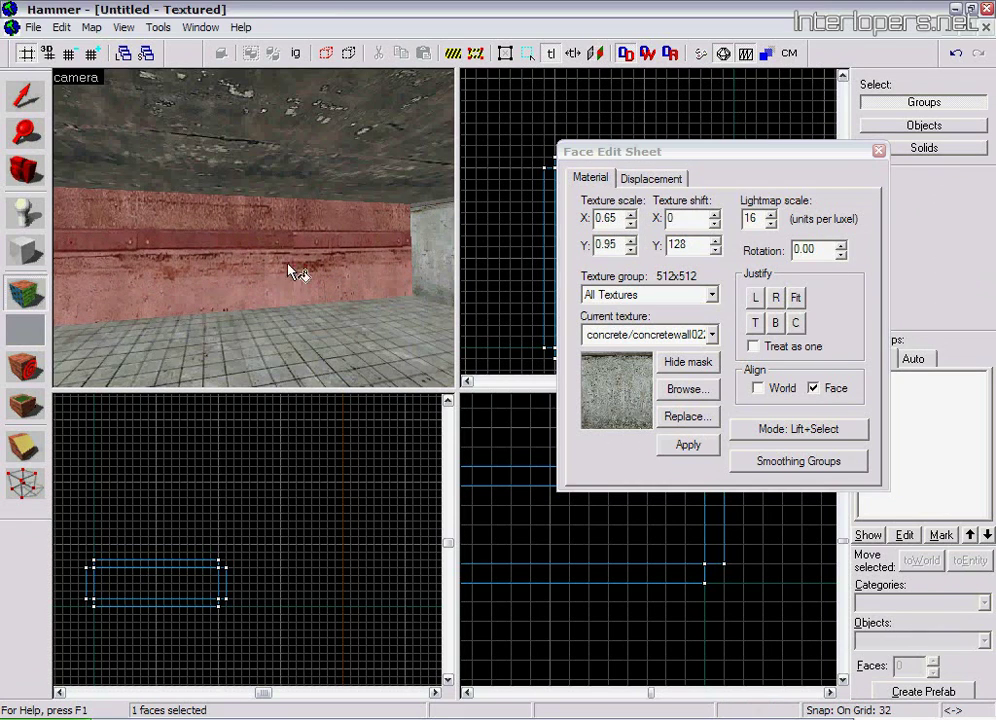
# Return the wall face's texture scale to 0.25 on both axes
pyautogui.click(631, 249)
pyautogui.click(631, 249)
pyautogui.click(631, 249)
pyautogui.click(631, 249)
pyautogui.click(631, 249)
pyautogui.click(631, 249)
pyautogui.click(631, 249)
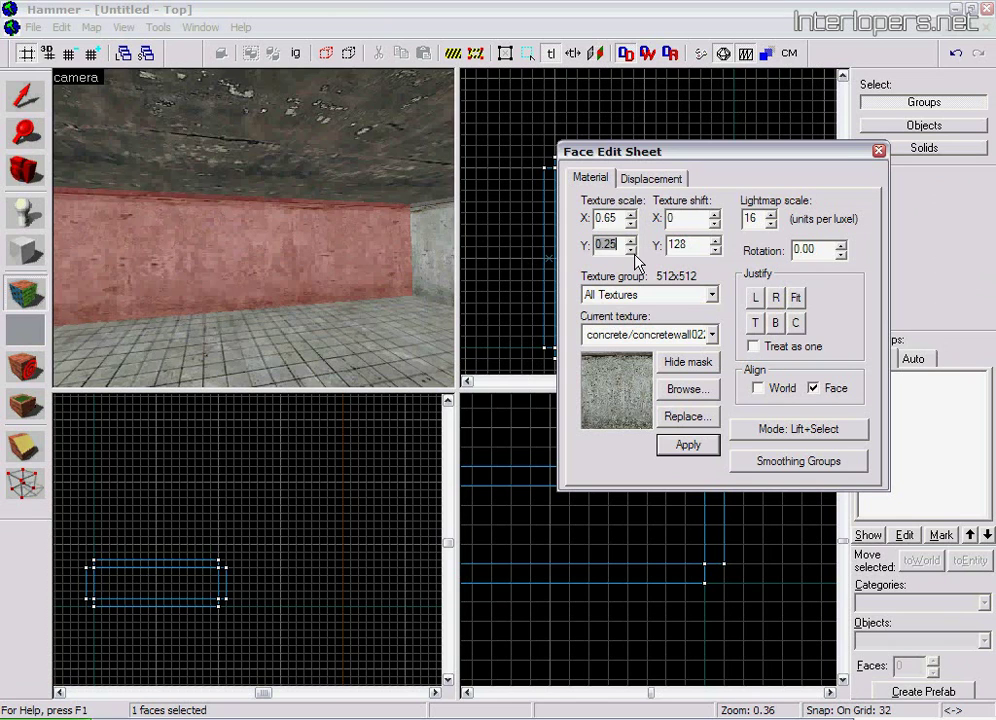
pyautogui.click(631, 222)
pyautogui.click(631, 222)
pyautogui.click(631, 222)
pyautogui.click(631, 222)
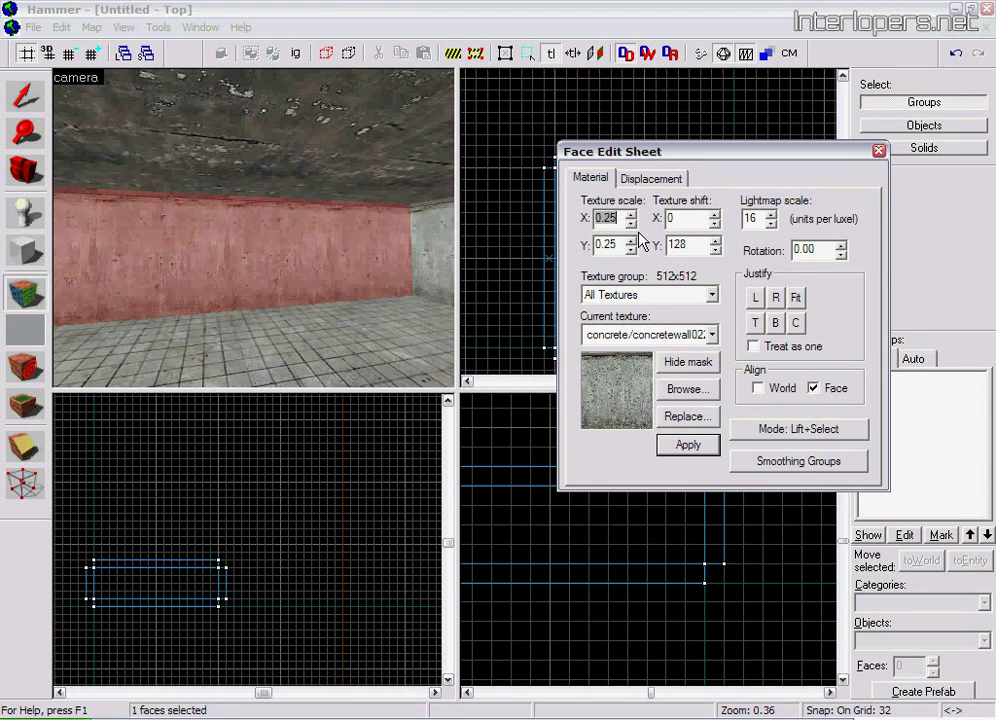
# Shift the wall face's texture to X 11 and Y 230, and justify it to the bottom
pyautogui.click(714, 216)
pyautogui.click(714, 216)
pyautogui.click(714, 216)
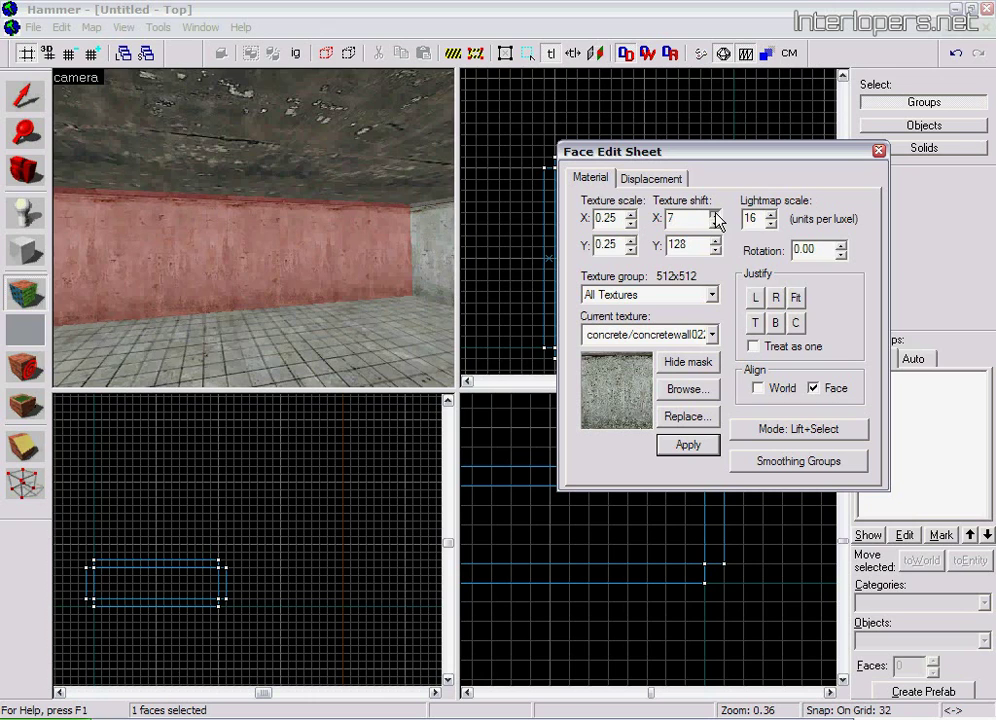
pyautogui.click(714, 214)
pyautogui.click(714, 214)
pyautogui.click(714, 214)
pyautogui.click(714, 241)
pyautogui.moveTo(715, 241); pyautogui.dragTo(715, 241)
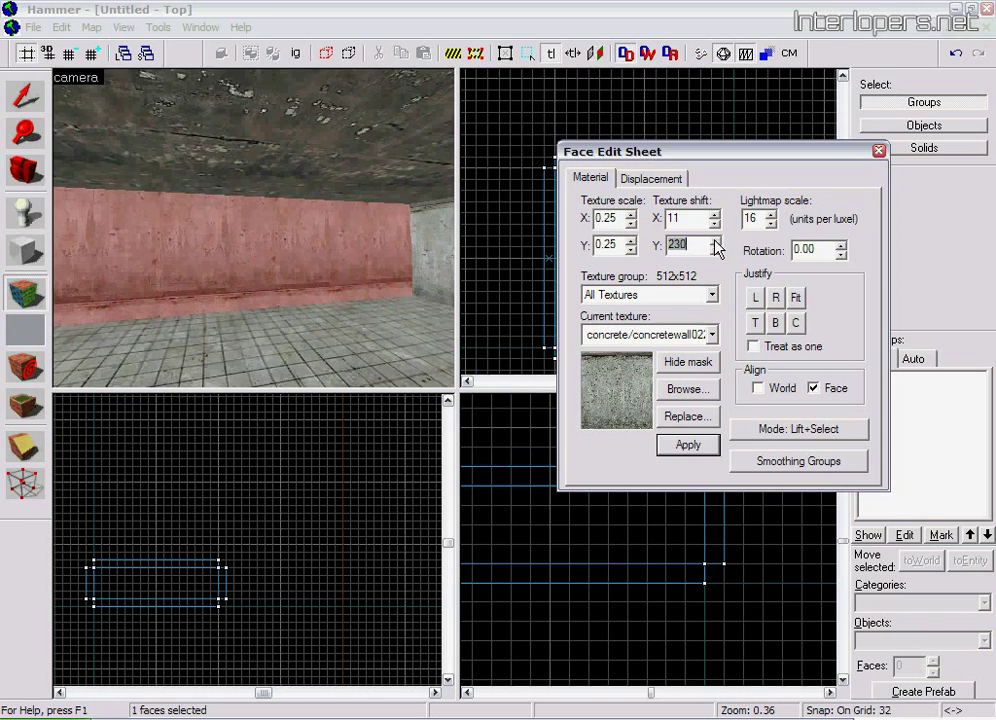
pyautogui.click(776, 323)
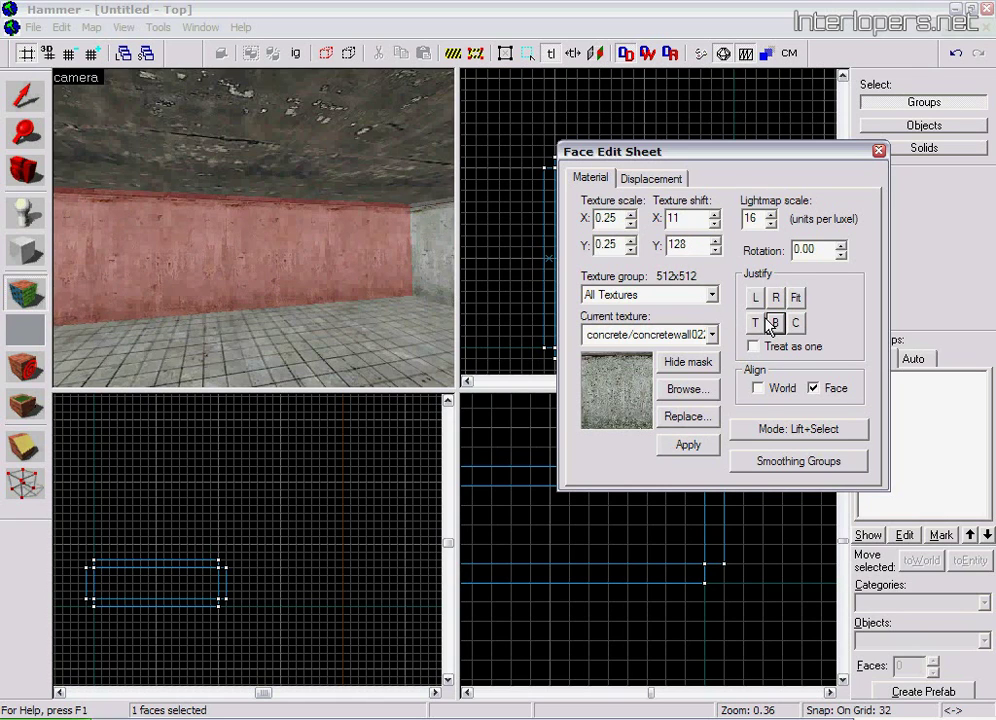
# Try out the wall texture's rotation, returning it to 0, and toggle the selection mask off and on
pyautogui.click(770, 6)
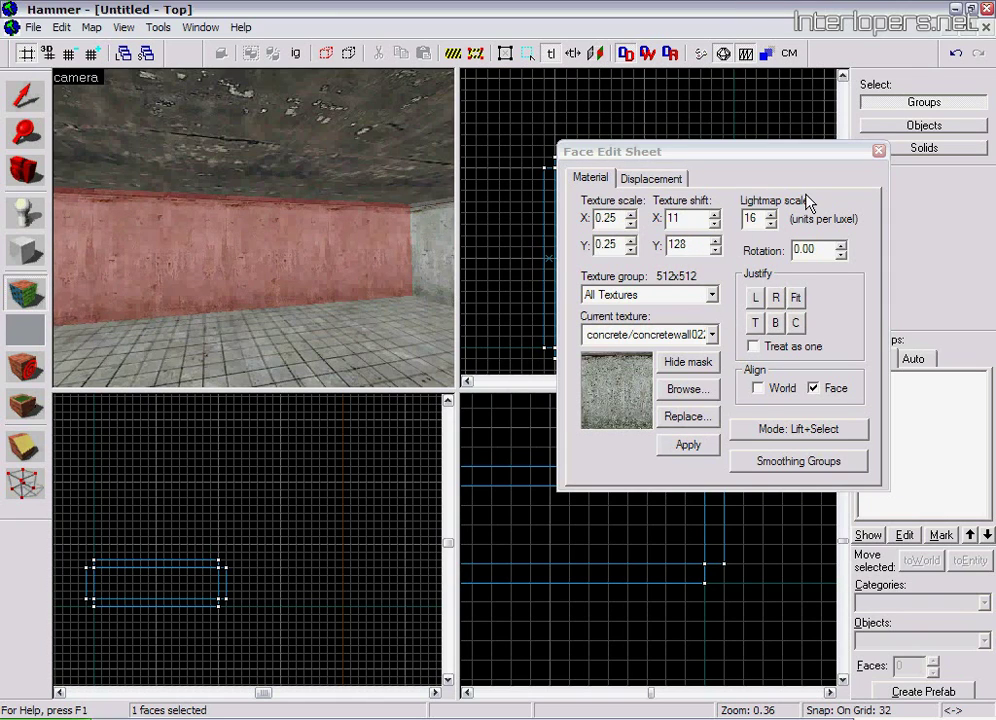
pyautogui.moveTo(844, 250); pyautogui.dragTo(845, 261)
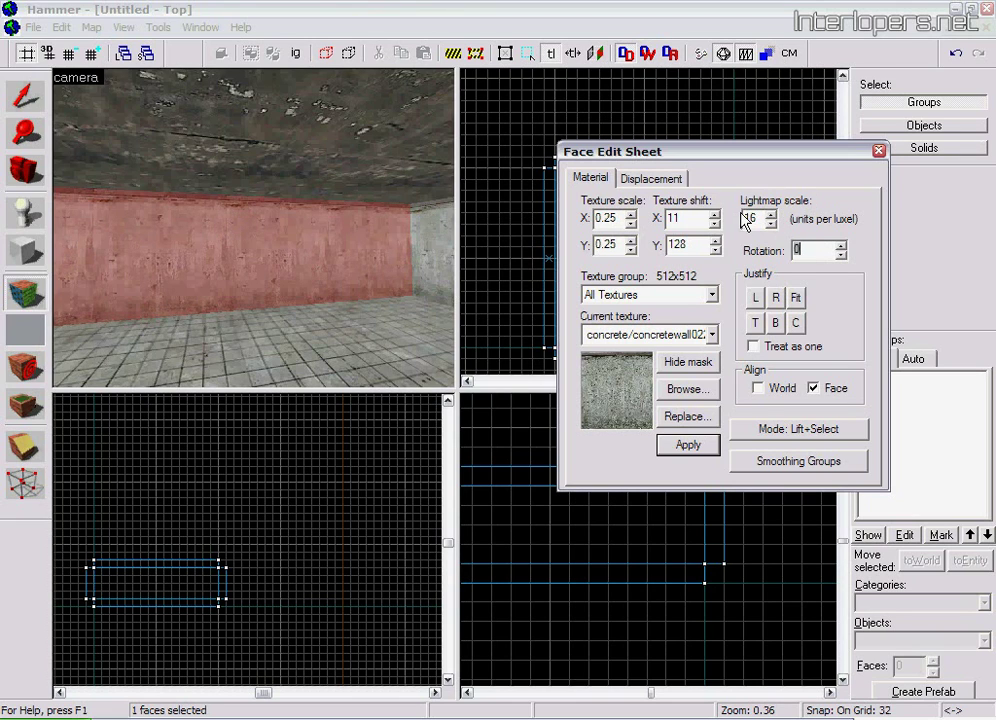
pyautogui.click(703, 366)
pyautogui.click(689, 367)
# Add the adjoining wall face to the selection, treat both as one, set their X texture shift to 500, and close the face editor
pyautogui.press('z')
pyautogui.keyDown('ctrl'); pyautogui.click(279, 224); pyautogui.keyUp('ctrl')
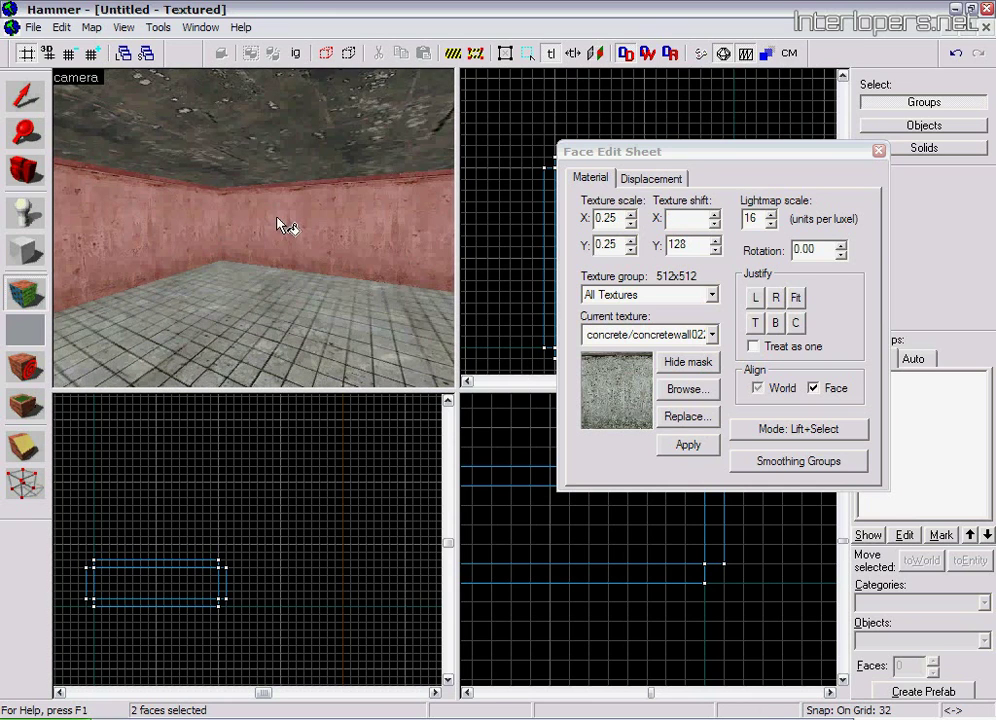
pyautogui.click(753, 346)
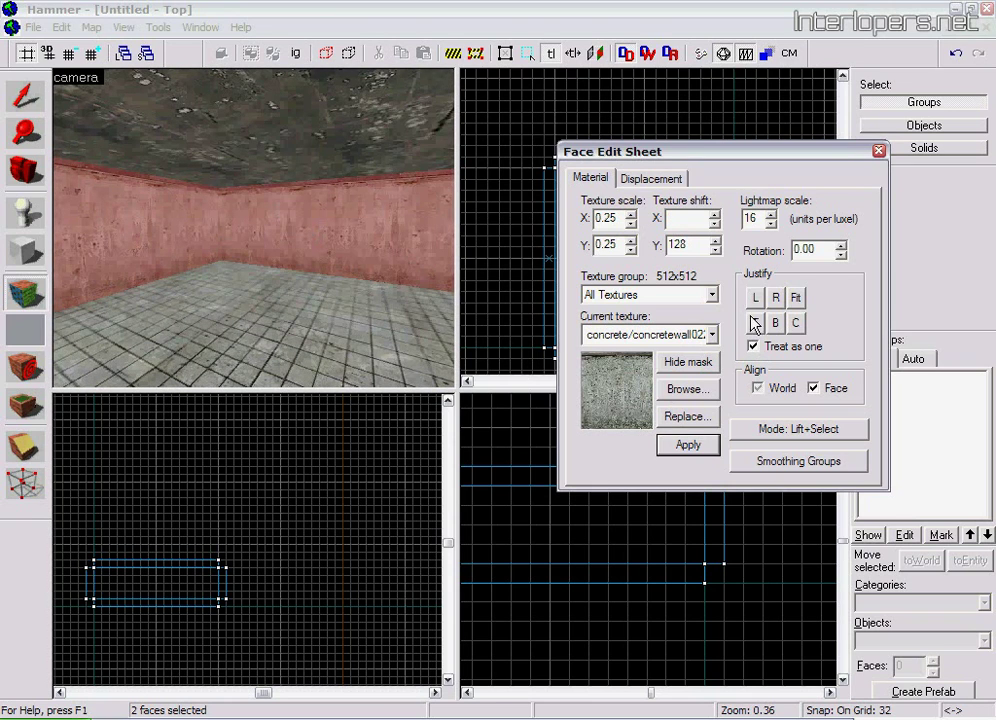
pyautogui.click(715, 215)
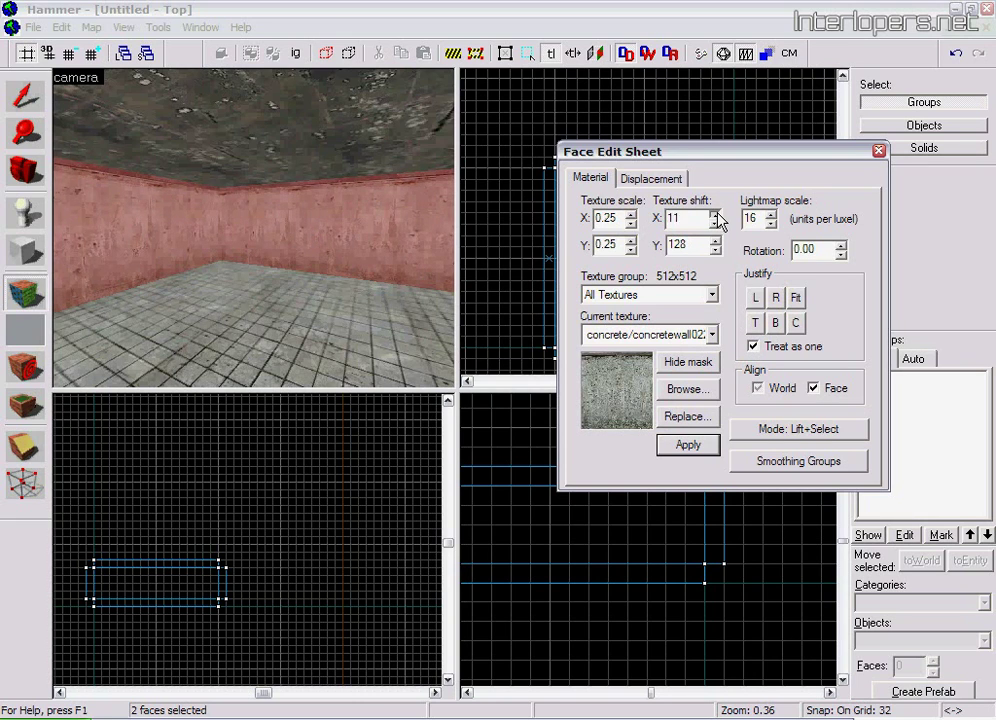
pyautogui.moveTo(716, 215); pyautogui.dragTo(716, 215)
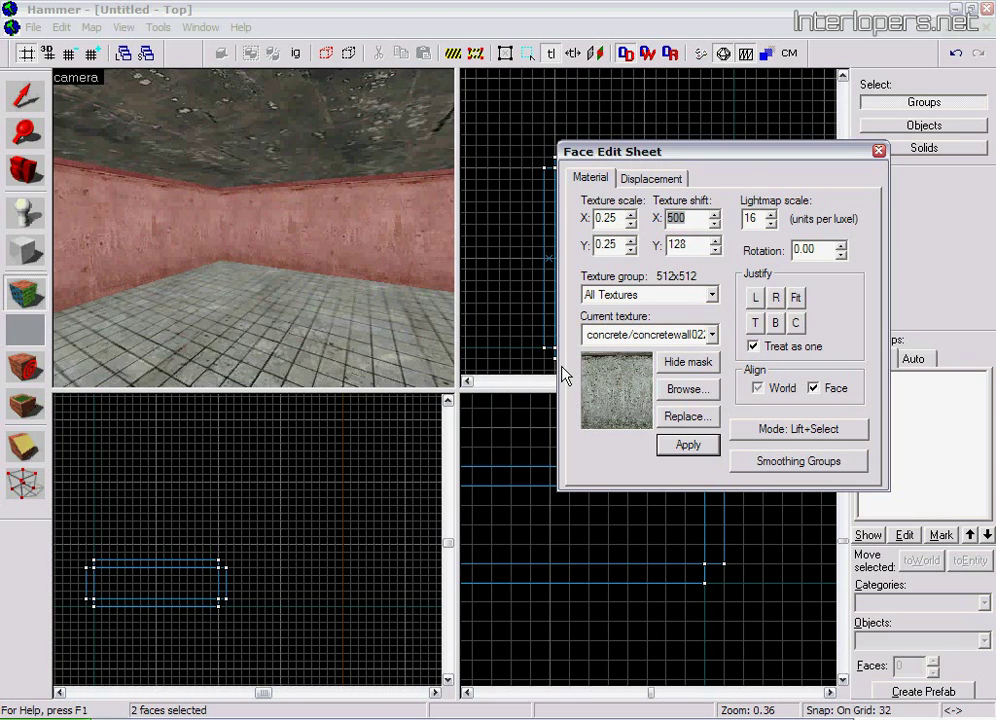
pyautogui.click(879, 151)
# Examine the textured walls, floor and ceiling from several viewpoints inside the room
pyautogui.press('z')
pyautogui.press('s')
pyautogui.press('w')
pyautogui.press('s')
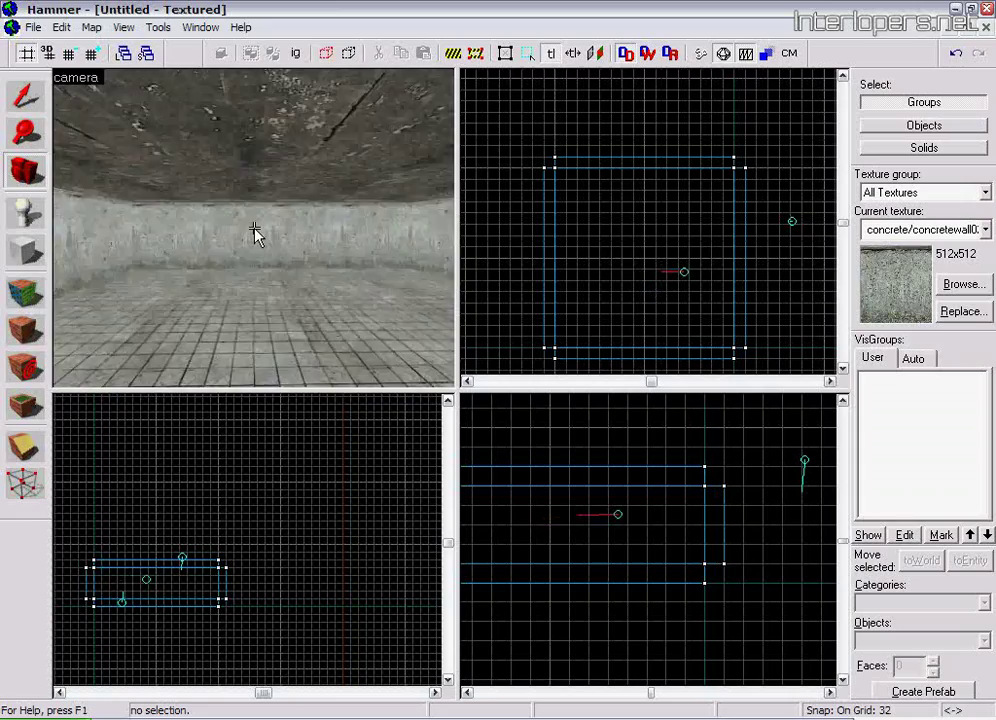
pyautogui.press('w')
pyautogui.press('Right')
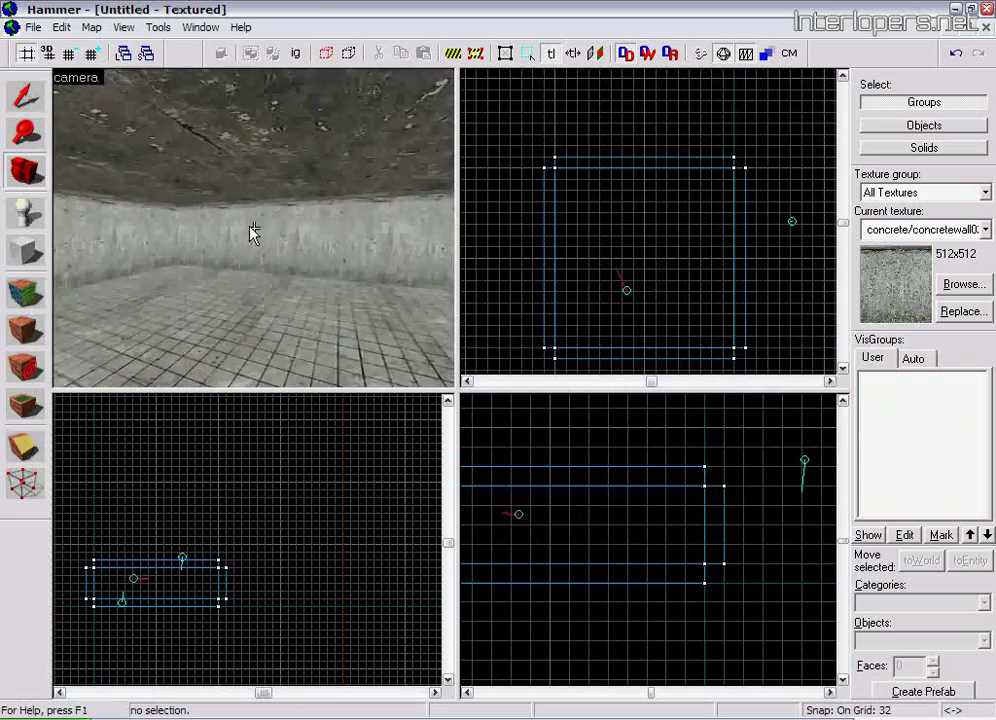
pyautogui.press('w')
pyautogui.press('Left')
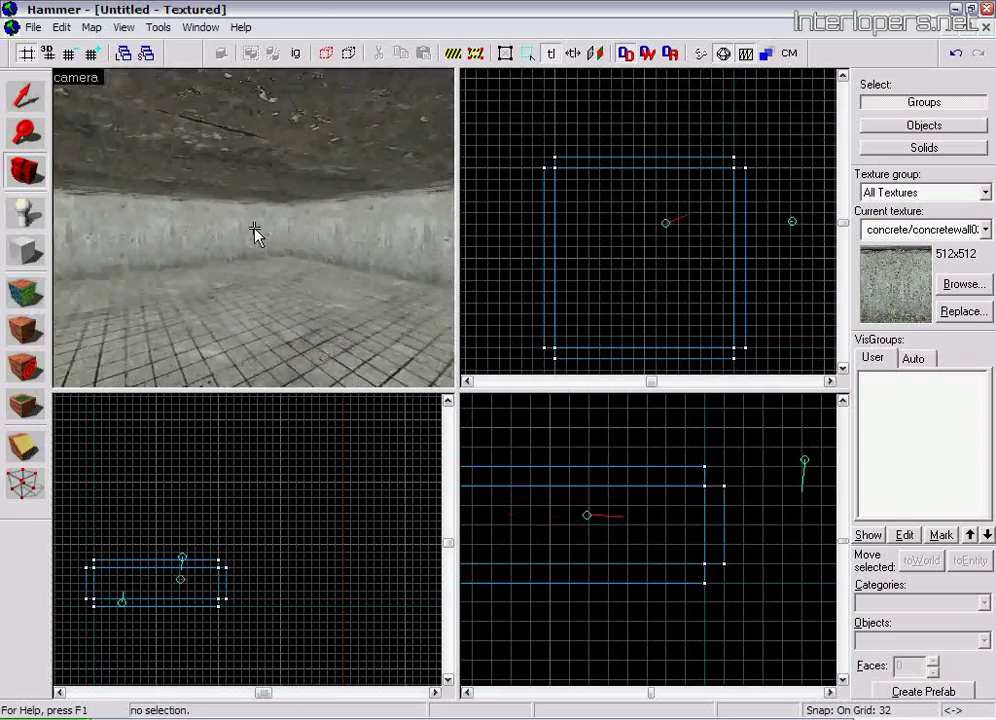
pyautogui.press('d')
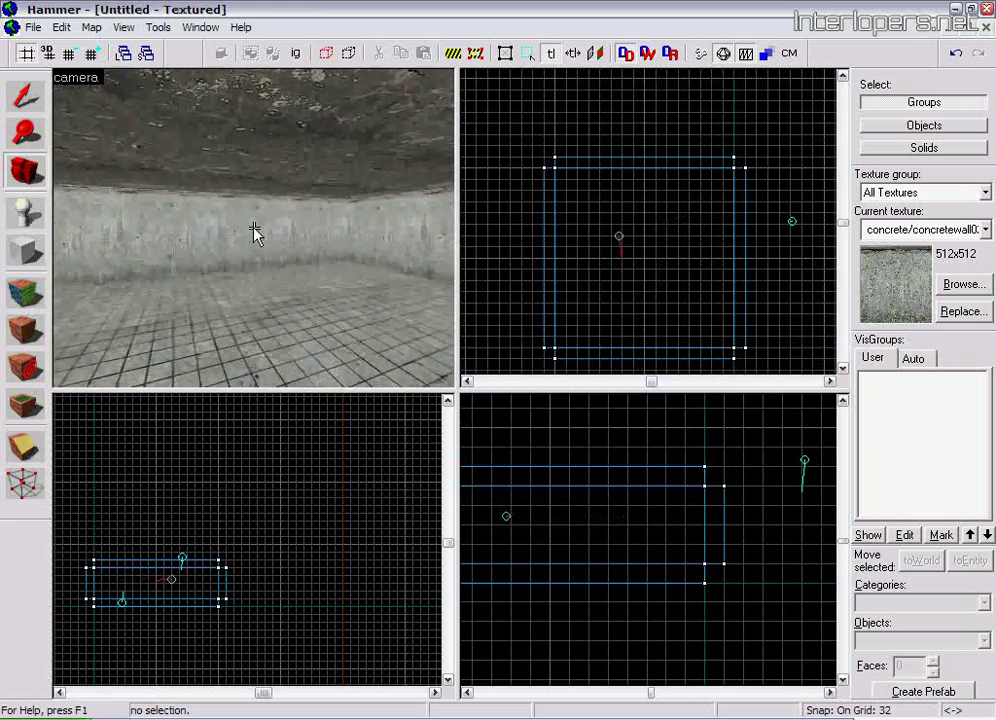
pyautogui.press('a')
pyautogui.press('Left')
pyautogui.press('s')
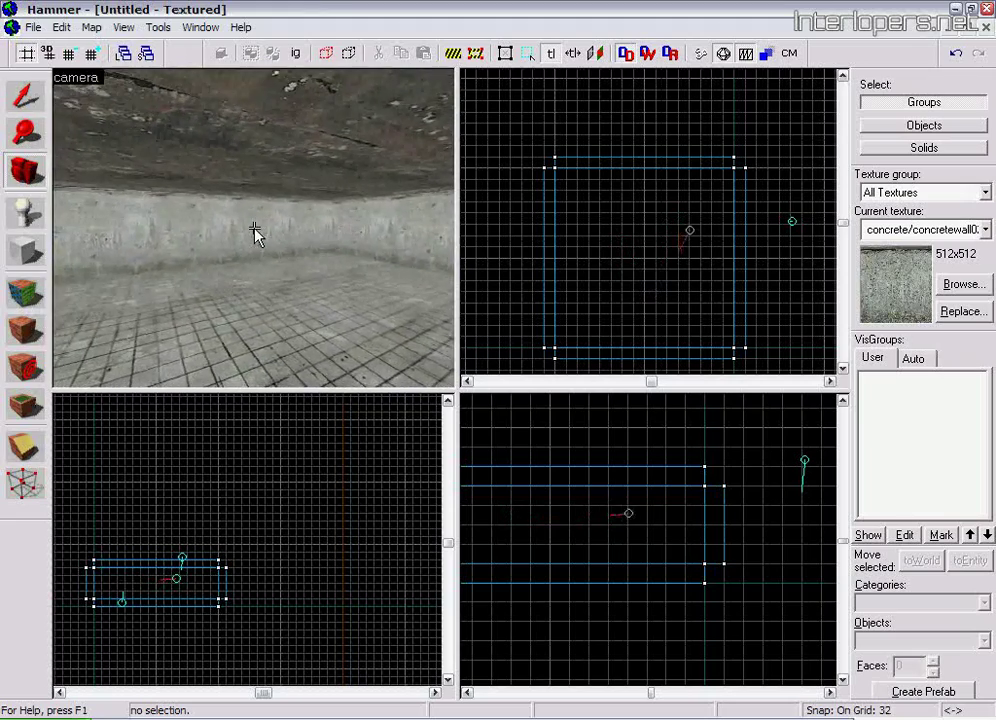
pyautogui.press('d')
pyautogui.press('s')
pyautogui.press('s')
pyautogui.press('Right')
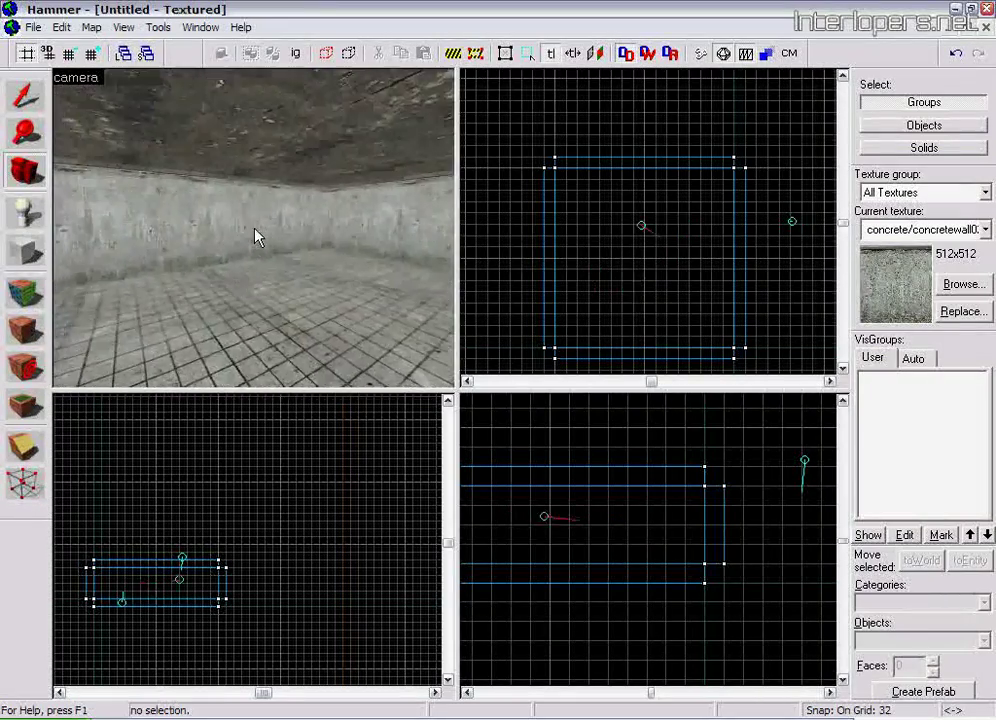